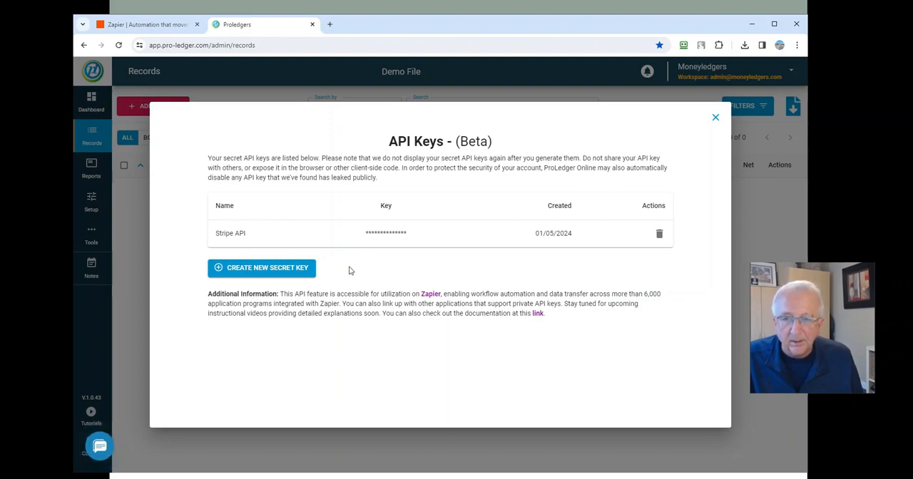
# Create a new secret API key named "Zapier Demo File jan 2024".
pyautogui.click(278, 277)
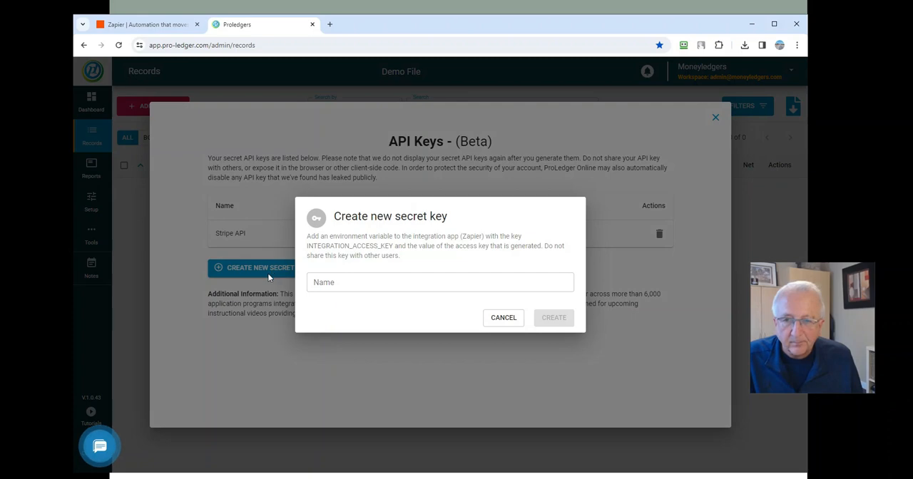
pyautogui.click(328, 282)
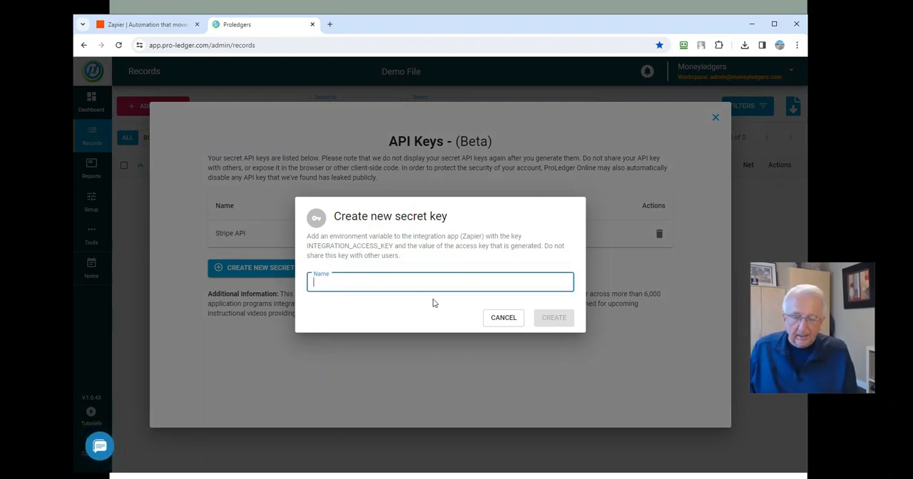
pyautogui.write('Za')
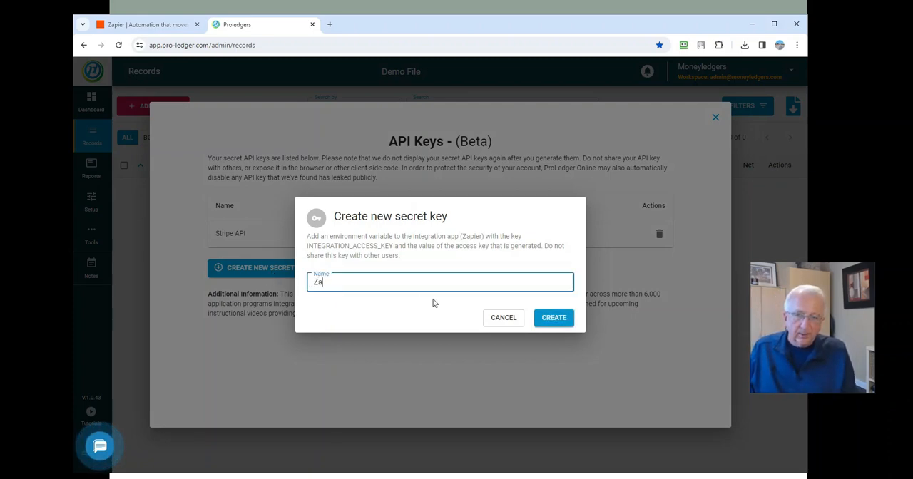
pyautogui.write('pier Demo File jan 2024')
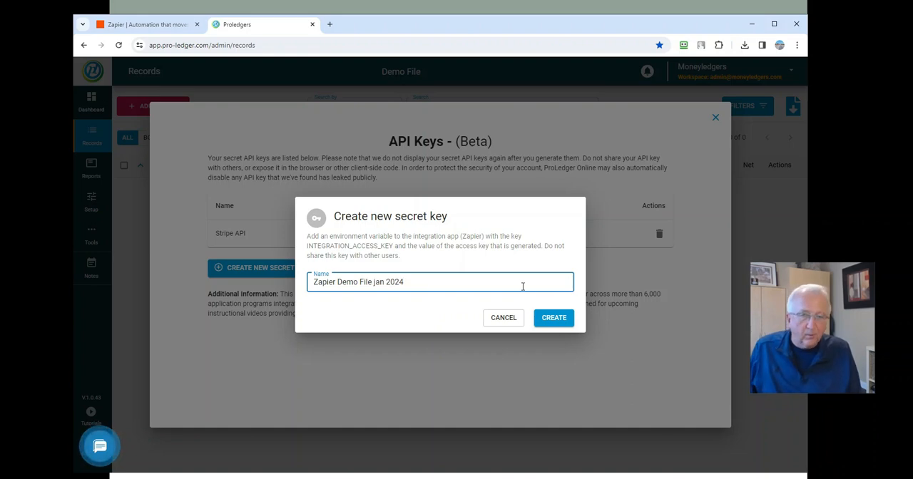
pyautogui.click(554, 318)
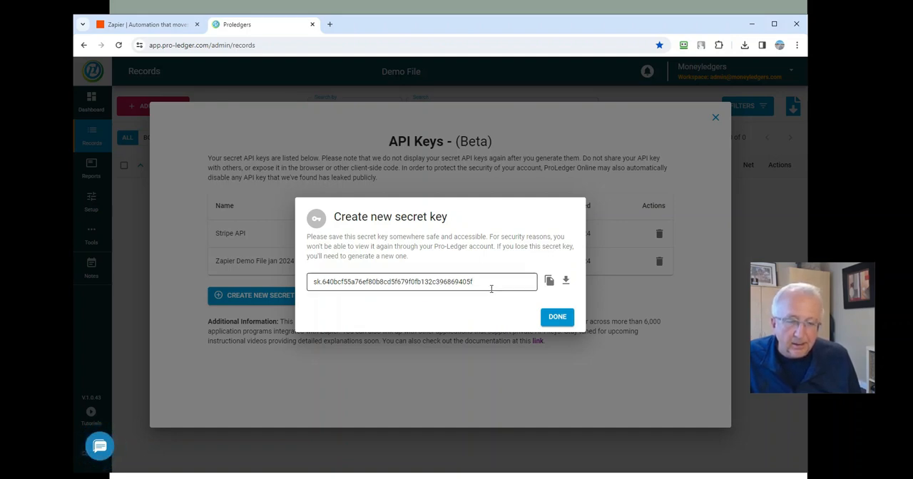
# Copy the newly generated secret key, download it as a text file, and close the API Keys window.
pyautogui.click(550, 282)
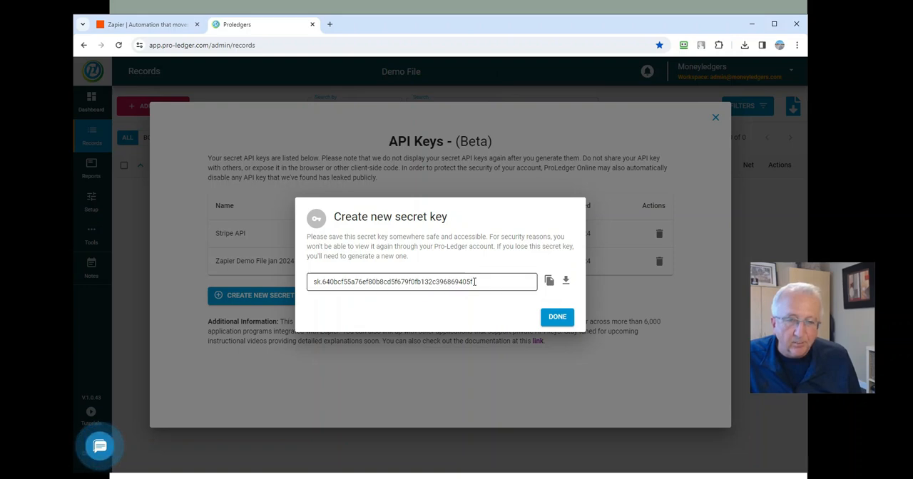
pyautogui.click(565, 282)
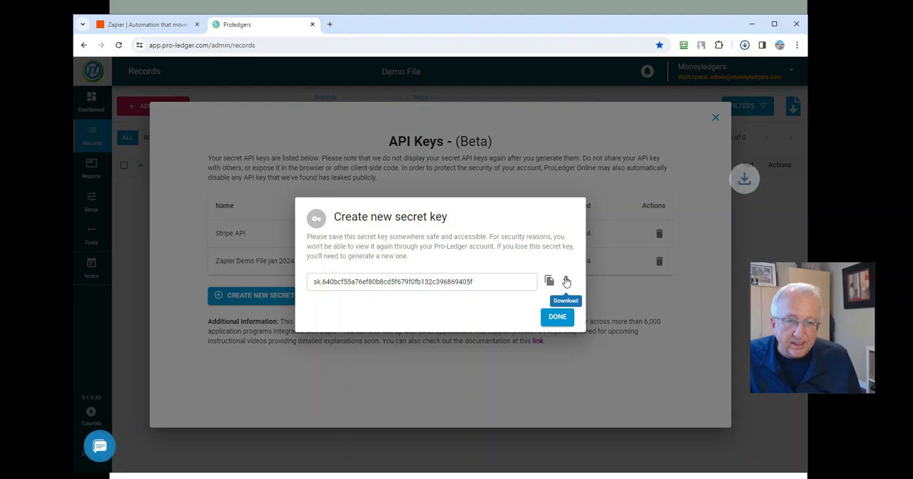
pyautogui.click(541, 63)
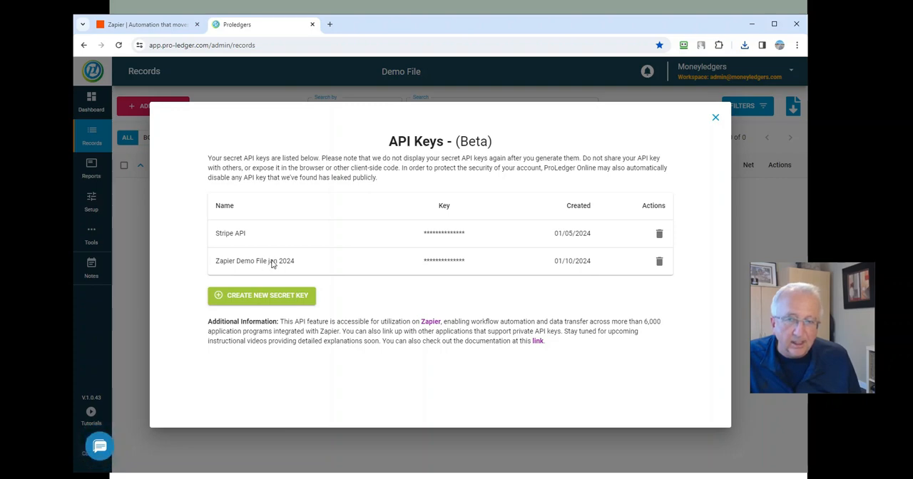
pyautogui.click(715, 120)
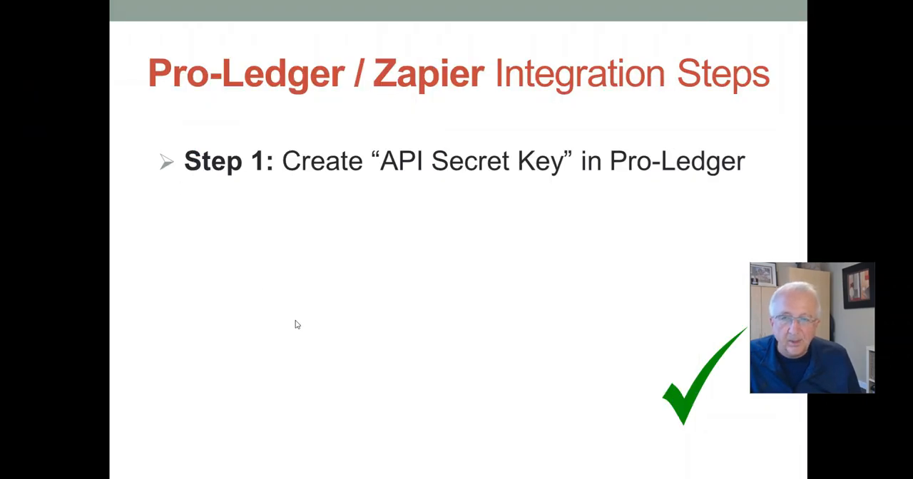
pyautogui.click(297, 321)
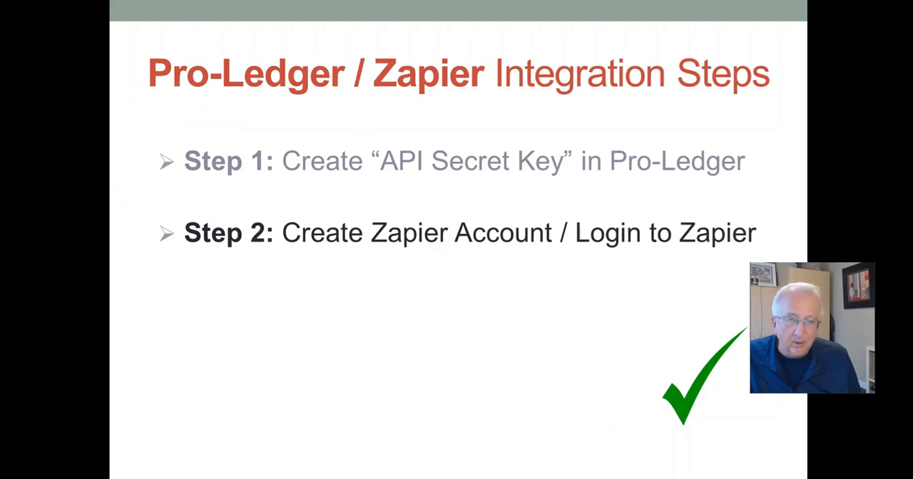
# Switch to the Zapier website and open the sign-up form for a new account.
pyautogui.moveTo(0, 93); pyautogui.dragTo(548, 25)
pyautogui.click(143, 22)
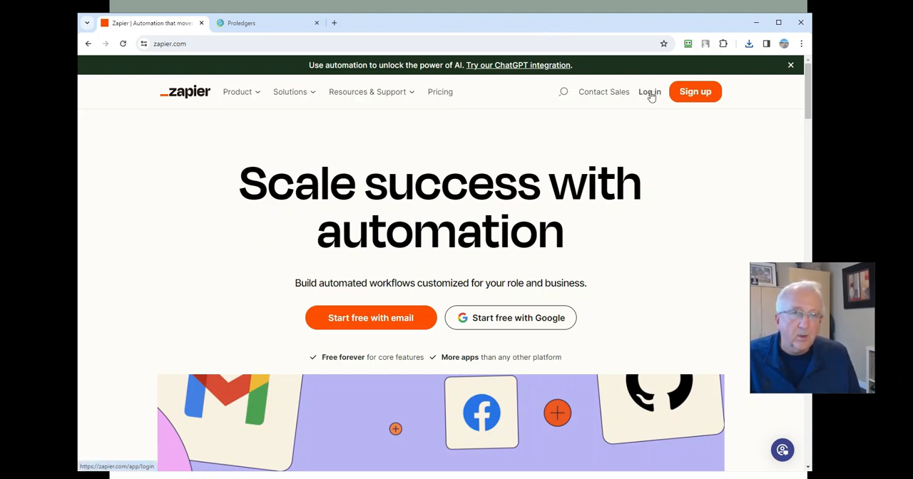
pyautogui.click(693, 92)
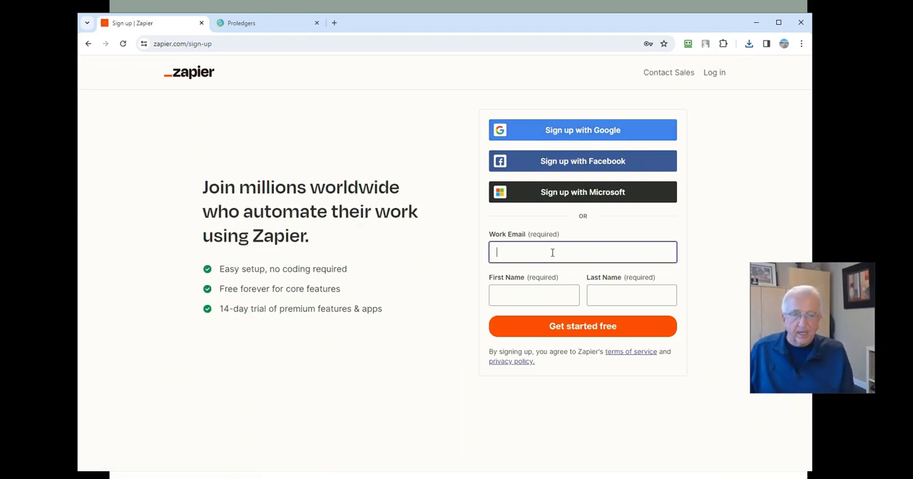
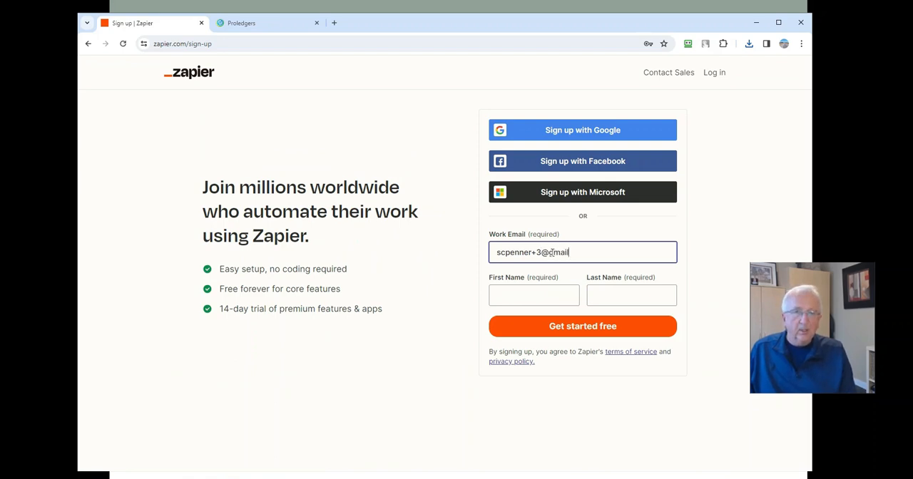
# Fill in the work email, first name and last name on the sign-up form and submit it.
pyautogui.press('Tab')
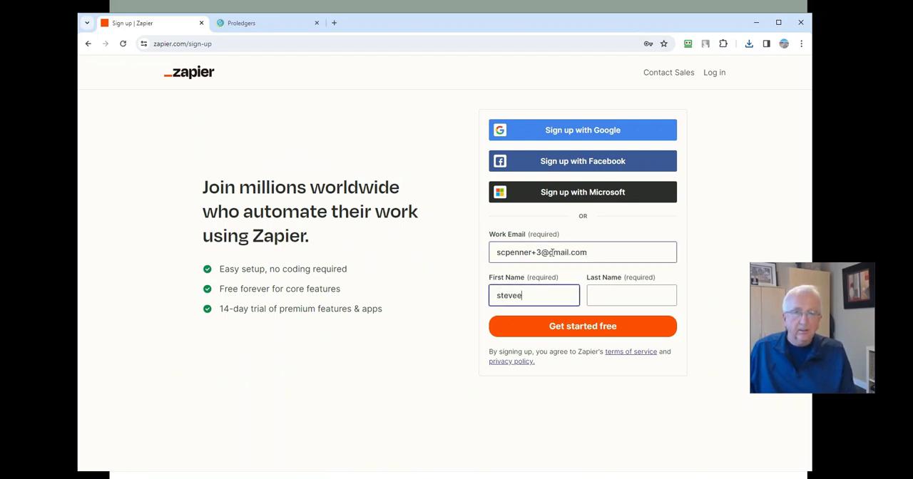
pyautogui.press('Tab')
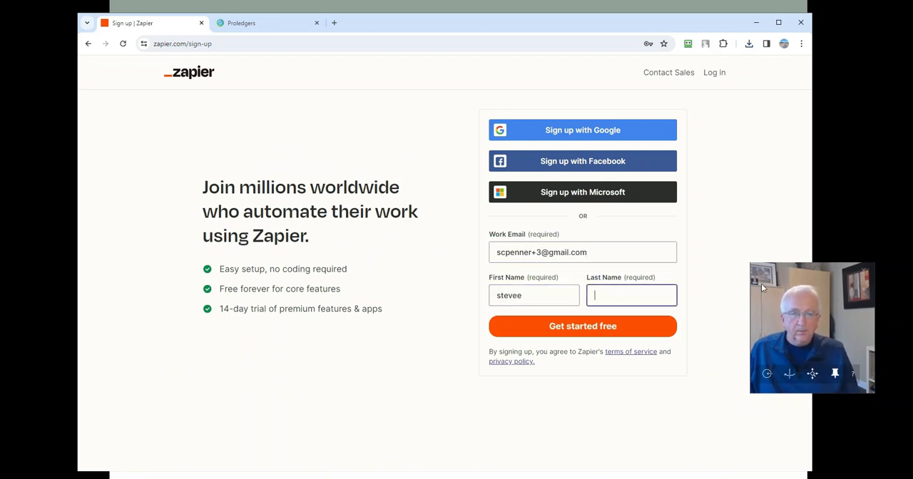
pyautogui.click(544, 294)
pyautogui.press('BackSpace')
pyautogui.press('Tab')
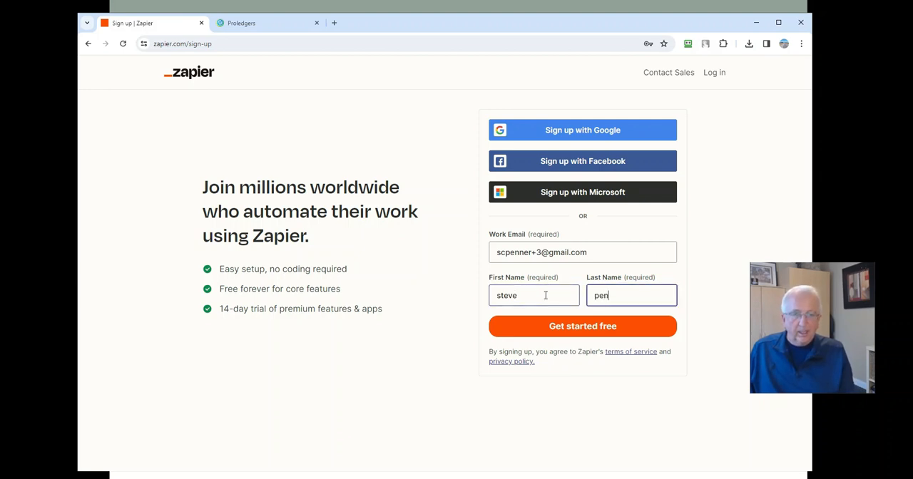
pyautogui.click(594, 326)
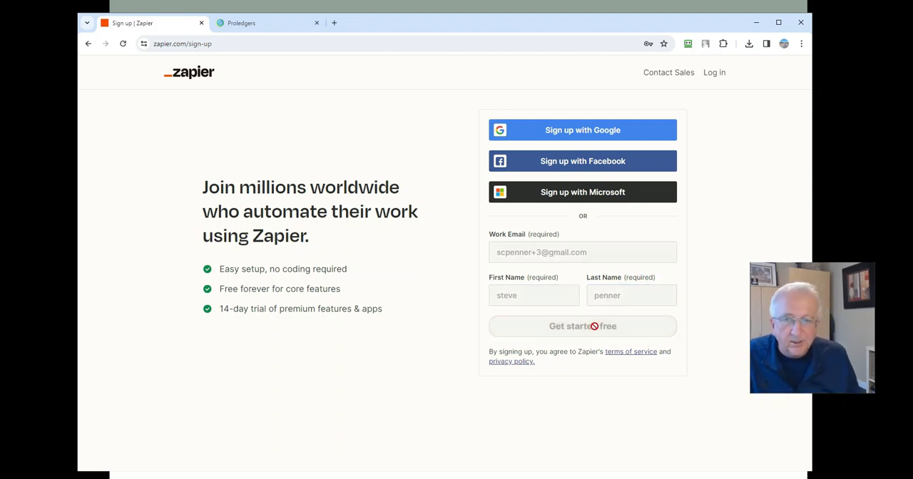
# Enter a password for the new Zapier account and submit the sign-up.
pyautogui.click(625, 175)
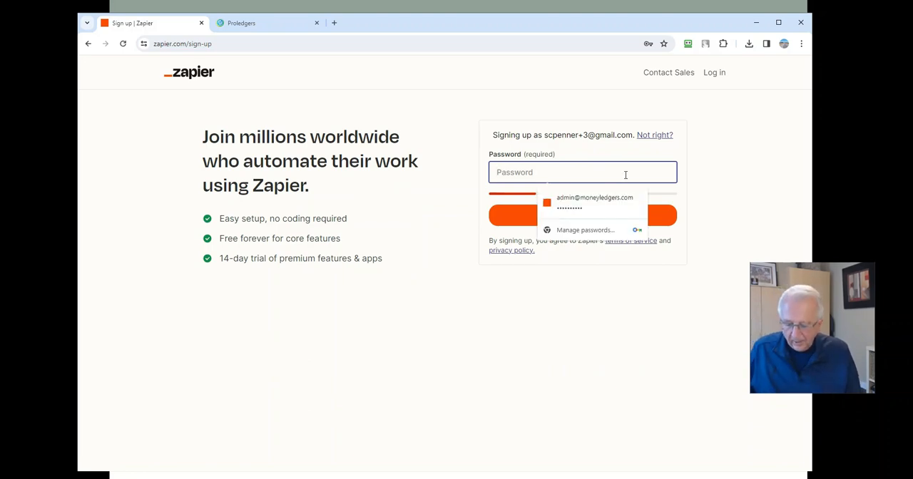
pyautogui.write('•••••••')
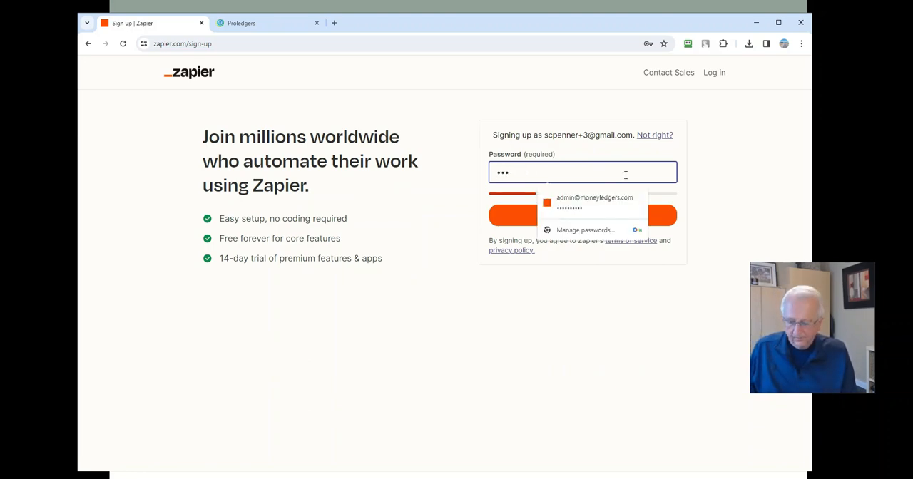
pyautogui.write('•••••')
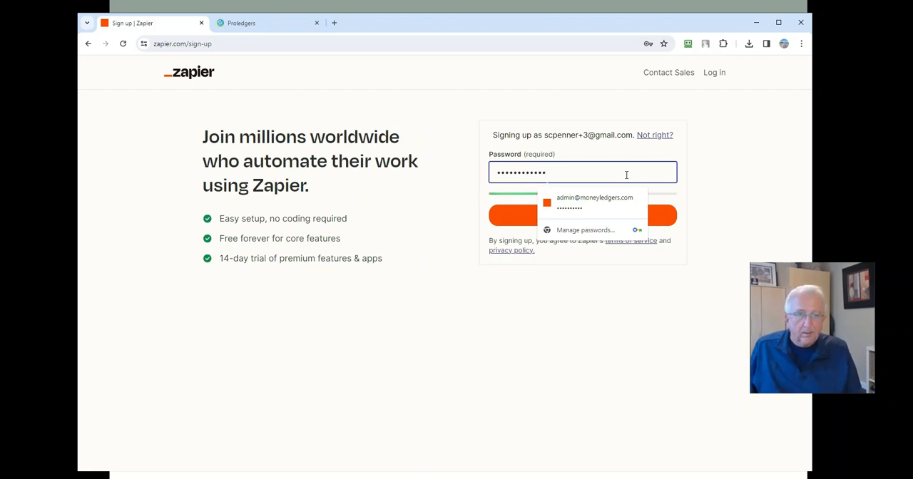
pyautogui.click(792, 173)
pyautogui.click(621, 215)
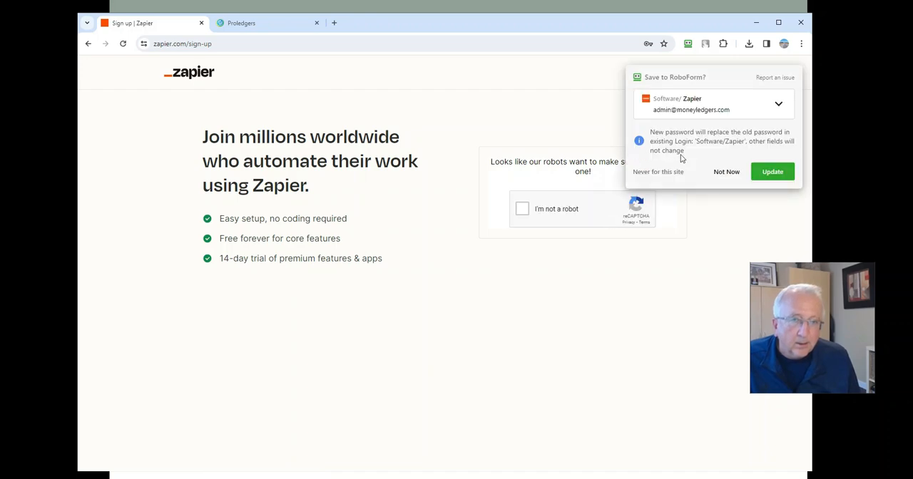
# Decline updating the saved Zapier login in RoboForm and complete the "I'm not a robot" check.
pyautogui.click(723, 172)
pyautogui.click(522, 209)
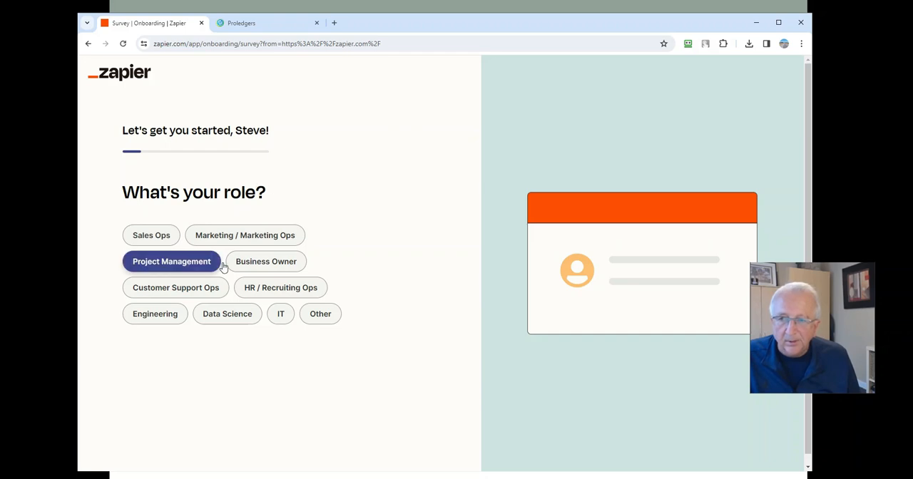
# Set the onboarding survey role to Business Owner and the automation interest to Data management.
pyautogui.click(257, 261)
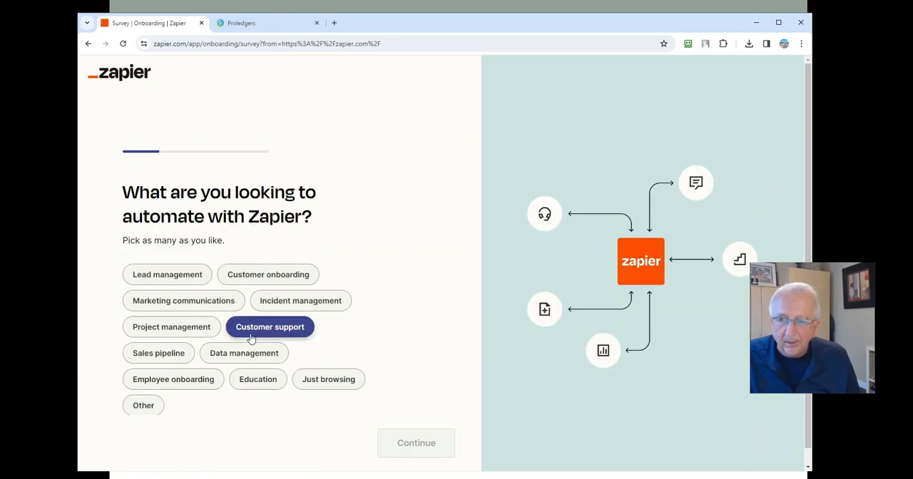
pyautogui.click(231, 358)
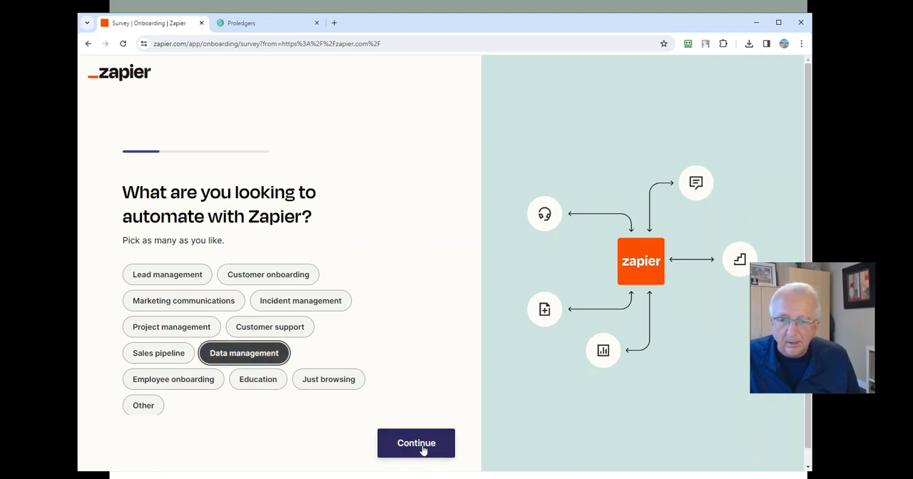
pyautogui.click(421, 445)
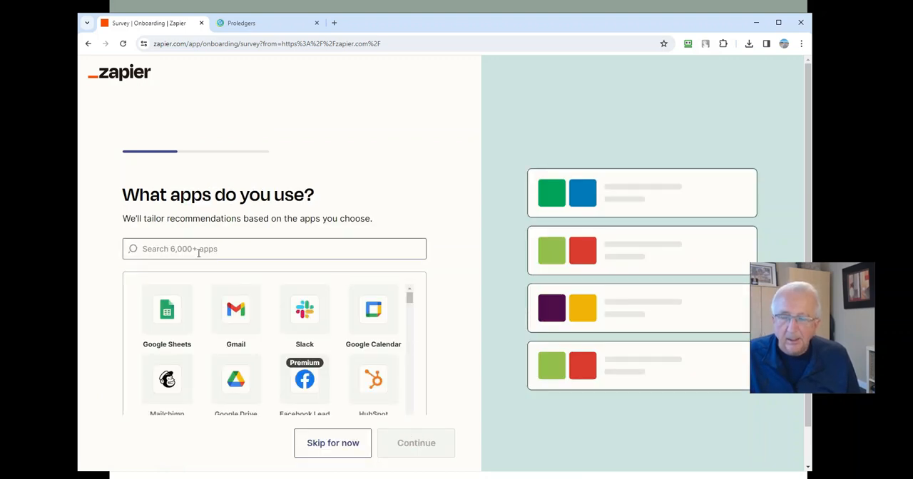
# Search the survey's app list for "Pro-ledger", select Pro-Ledger as an app in use, and continue.
pyautogui.click(281, 245)
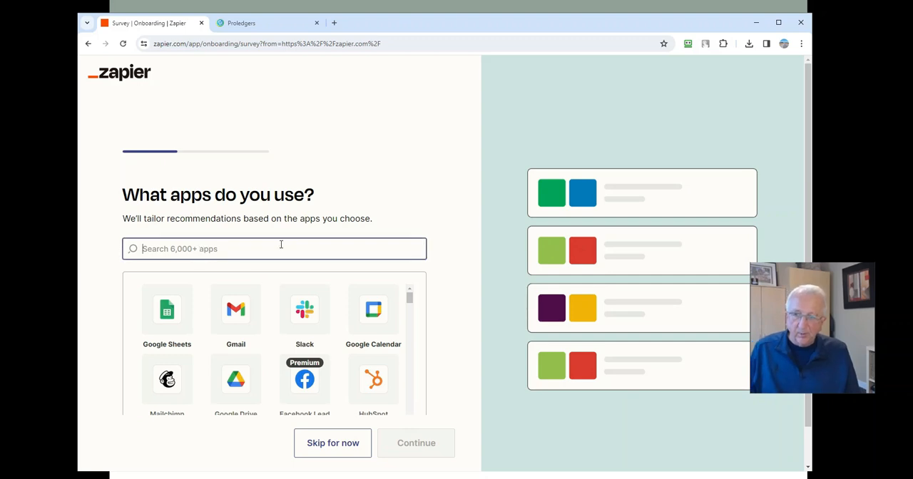
pyautogui.write('PRo')
pyautogui.press('BackSpace')
pyautogui.press('BackSpace')
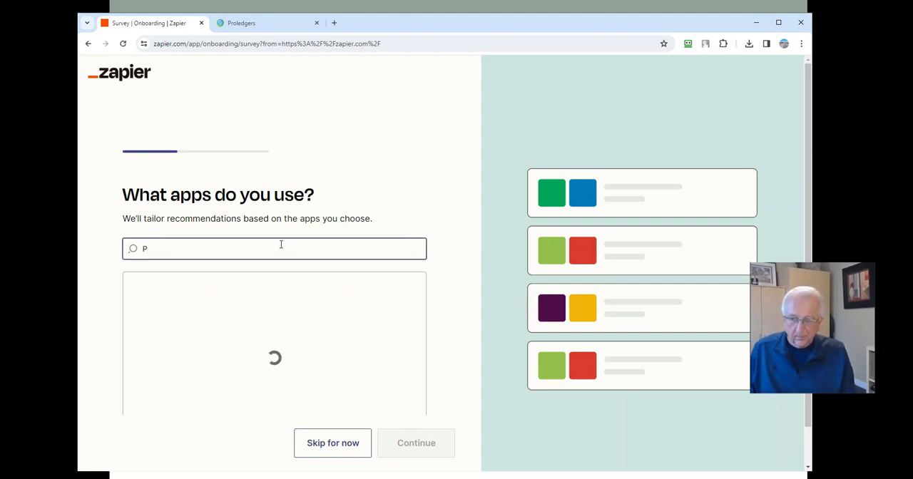
pyautogui.write('or')
pyautogui.press('BackSpace')
pyautogui.press('BackSpace')
pyautogui.write('ro')
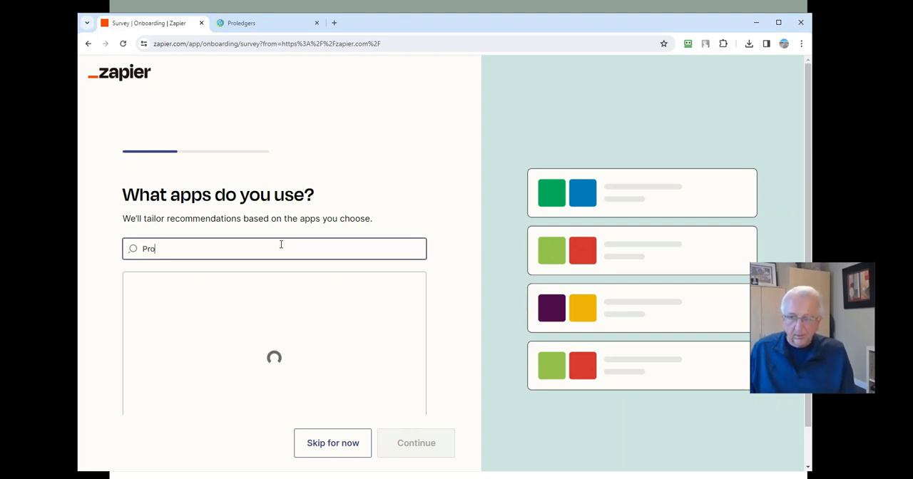
pyautogui.write('-ledger')
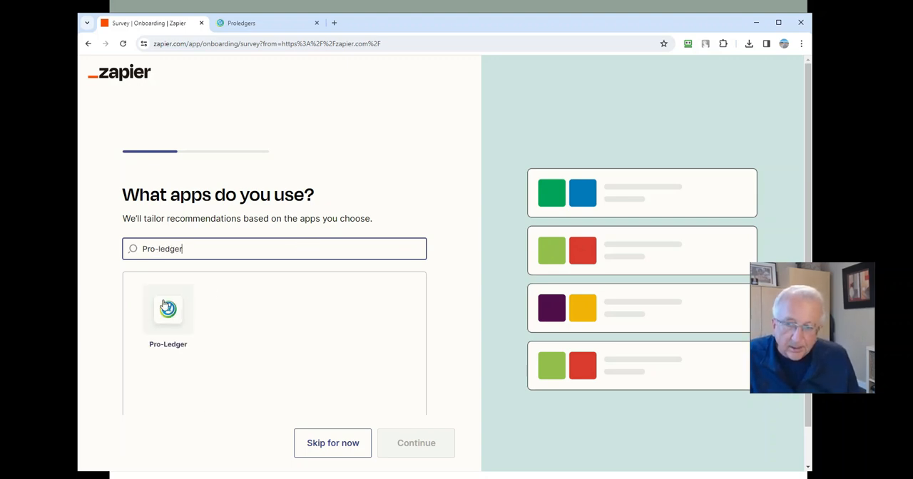
pyautogui.click(171, 315)
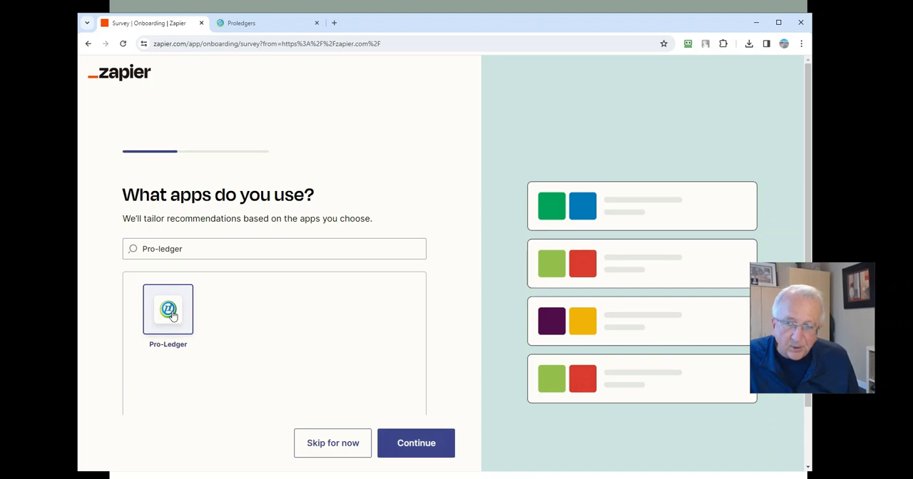
pyautogui.click(418, 449)
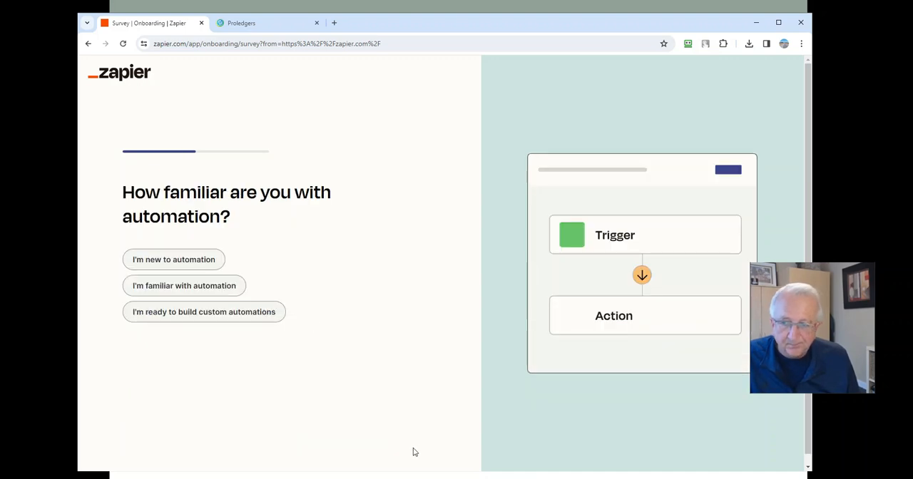
# Answer the automation experience question with "I'm familiar with automation" and choose "Just me" for who will use Zapier.
pyautogui.click(179, 261)
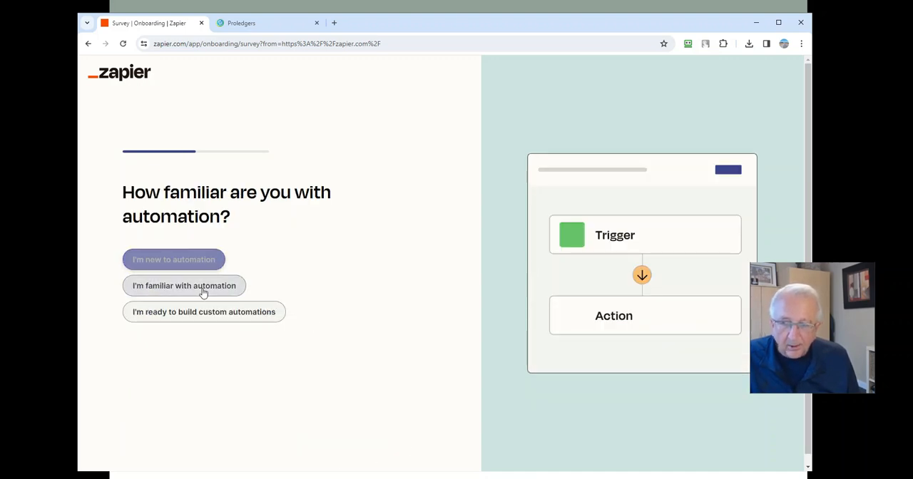
pyautogui.click(222, 314)
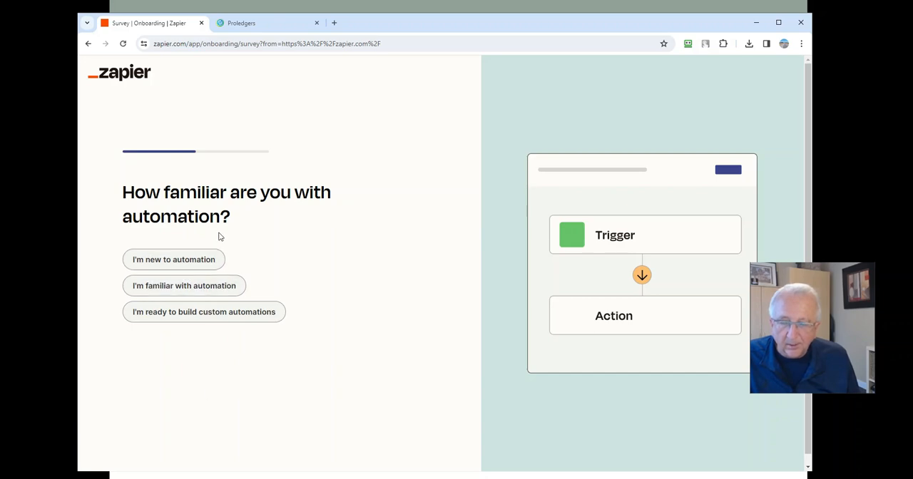
pyautogui.click(165, 293)
pyautogui.click(142, 235)
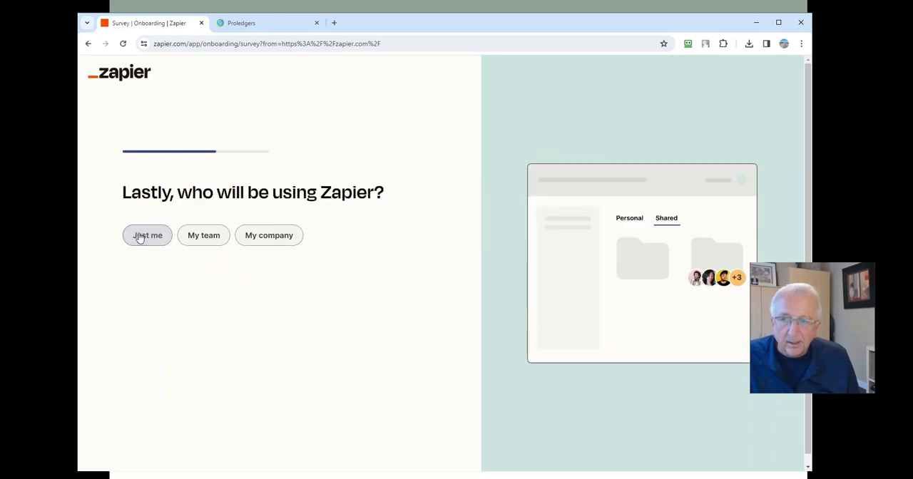
# Finish the onboarding survey with "Just me" as the answer and go on to the dashboard.
pyautogui.click(146, 244)
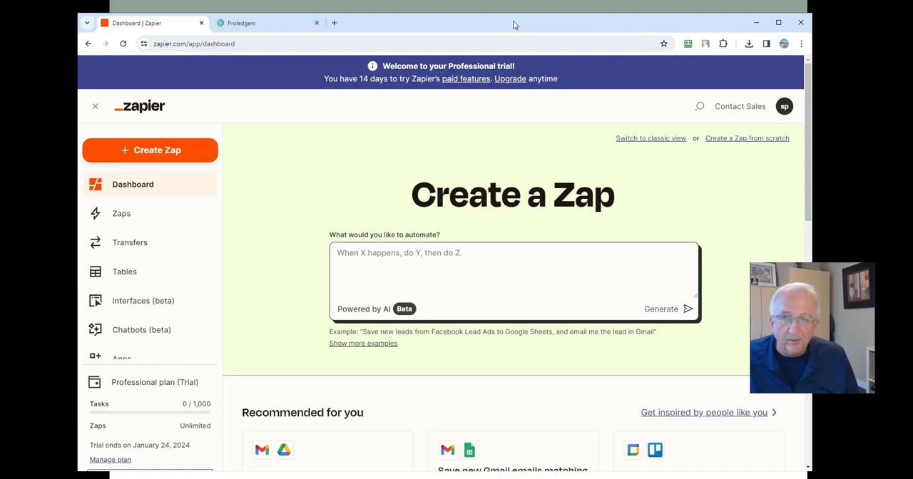
pyautogui.moveTo(514, 23); pyautogui.dragTo(0, 73)
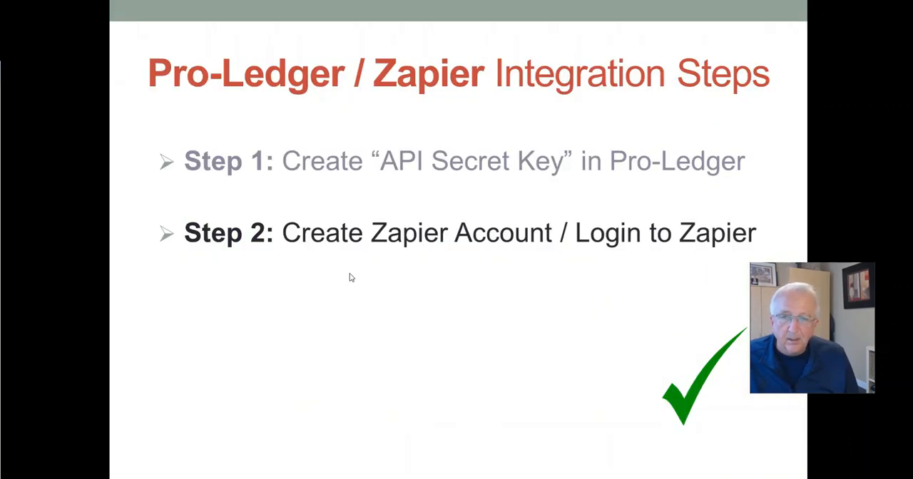
pyautogui.click(337, 282)
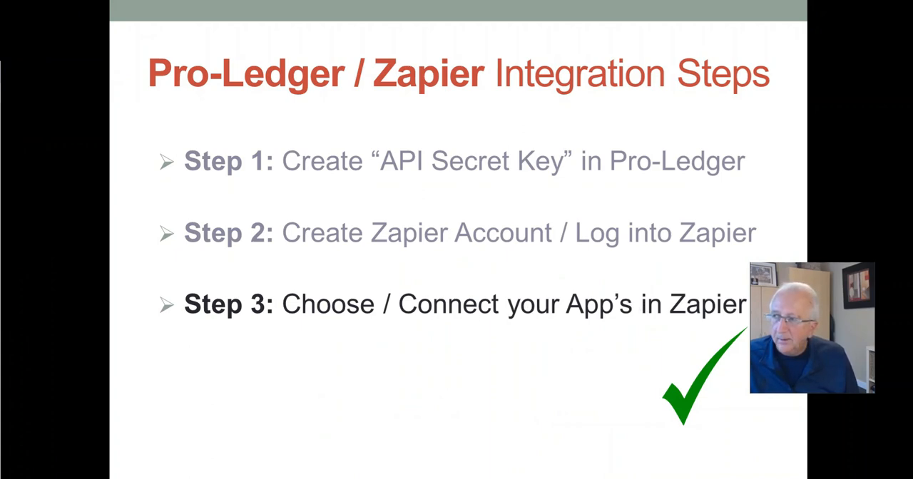
pyautogui.moveTo(0, 73); pyautogui.dragTo(542, 24)
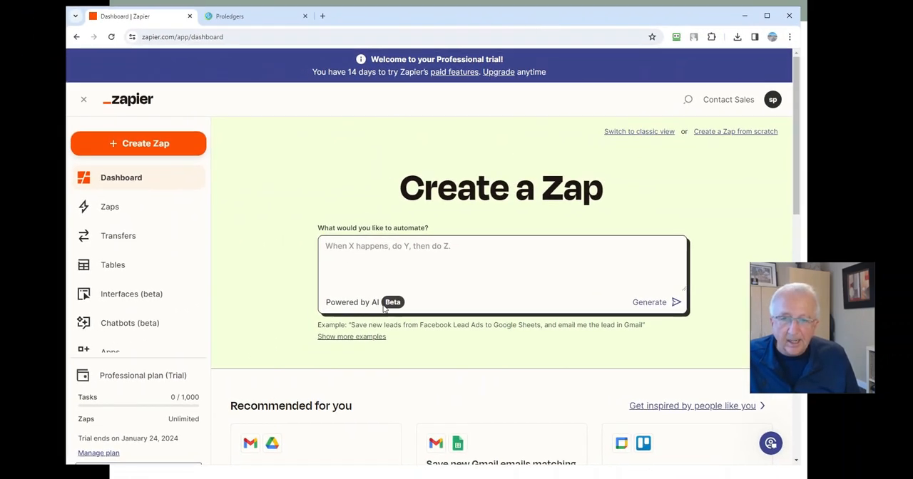
# Generate a Zap from the description "when new sale in paypal record income in pro-ledger".
pyautogui.click(338, 245)
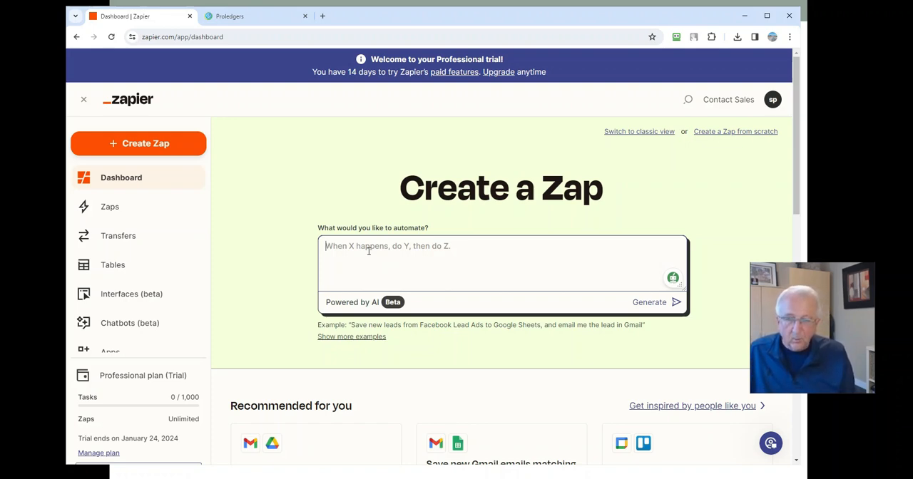
pyautogui.write('when new sa')
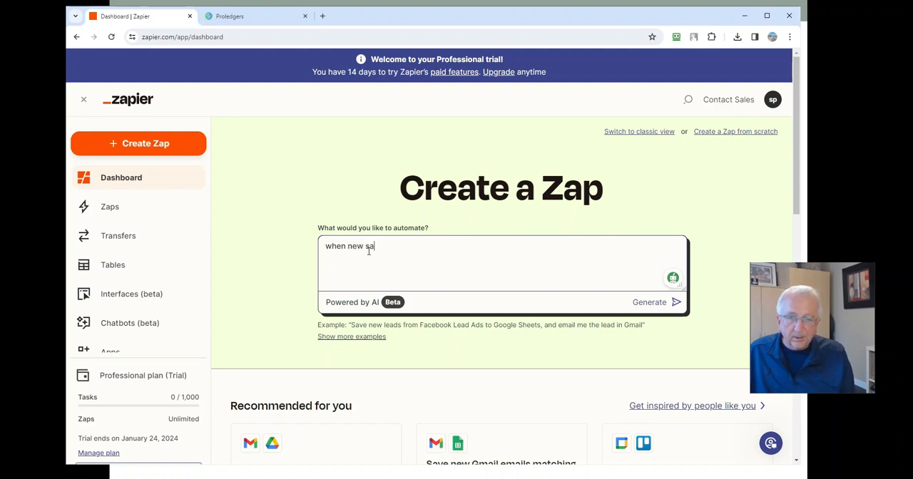
pyautogui.write('le i')
pyautogui.write('n paypa')
pyautogui.write('l records')
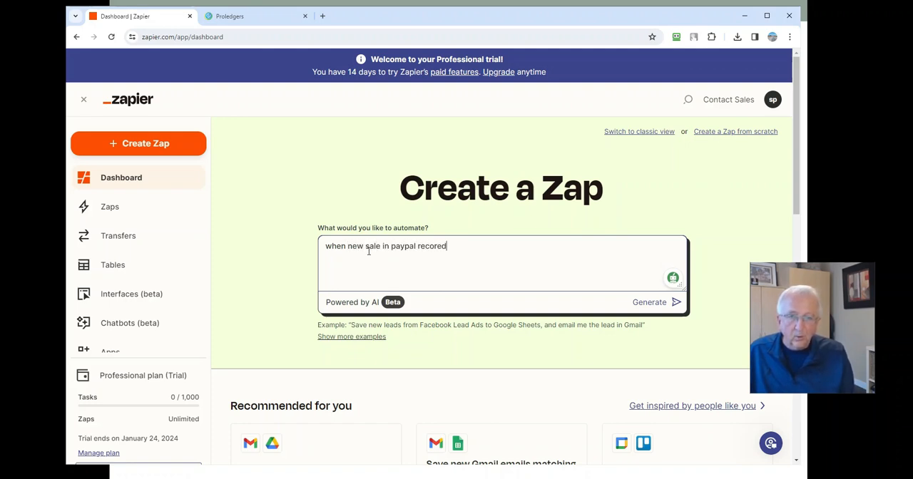
pyautogui.press('BackSpace')
pyautogui.press('BackSpace')
pyautogui.write('d income in pro')
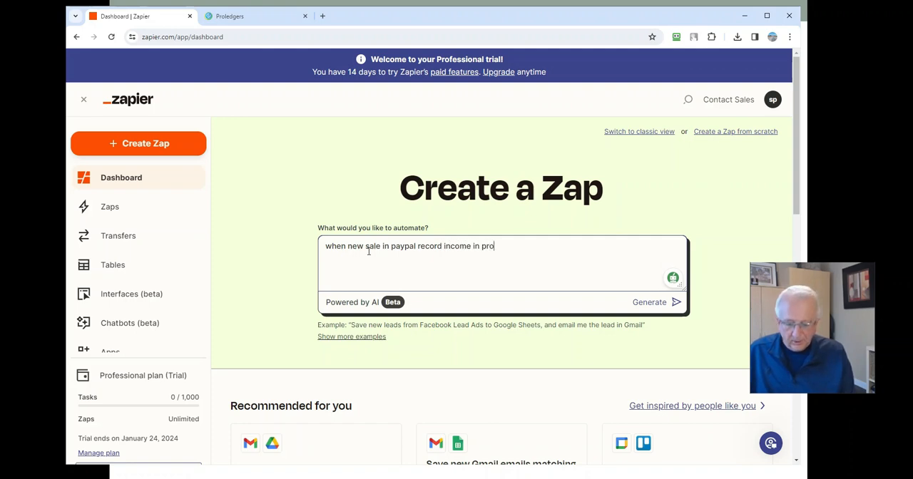
pyautogui.write('-ledger')
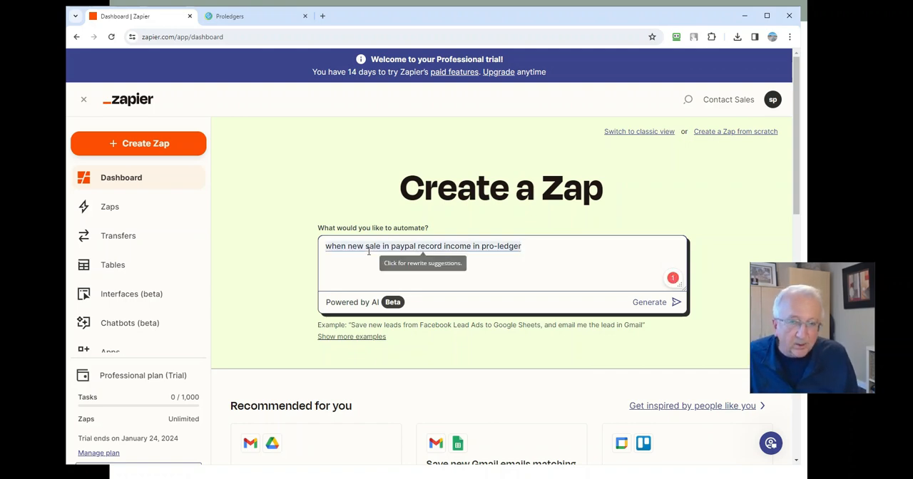
pyautogui.press('Return')
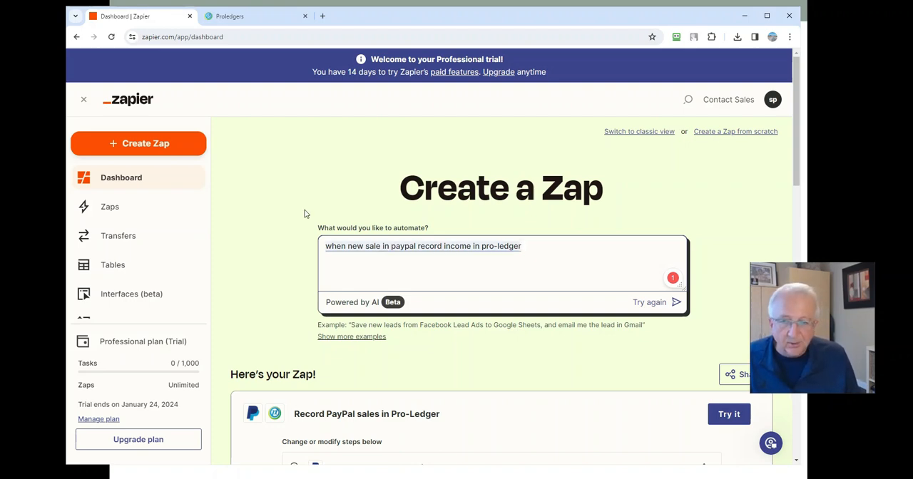
# Open the suggested Zap "Record PayPal sales in Pro-Ledger" in the Zap editor.
pyautogui.click(293, 247)
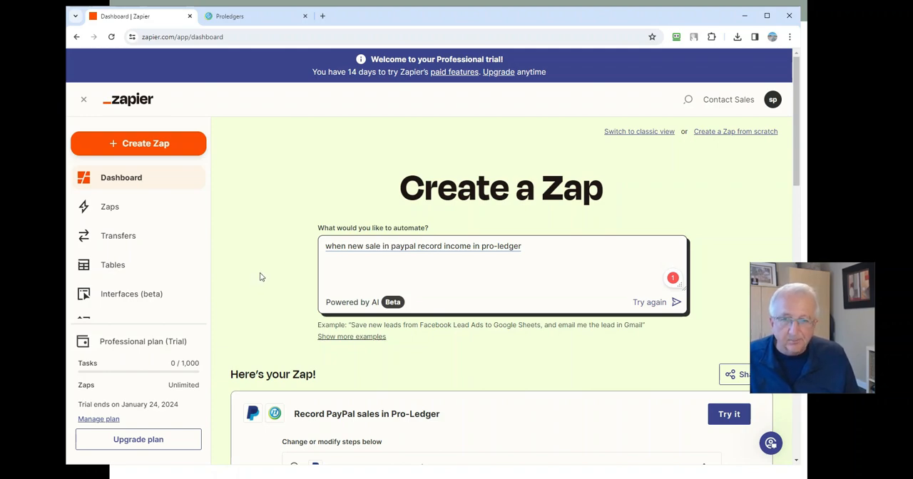
pyautogui.scroll(-2, 261, 277)
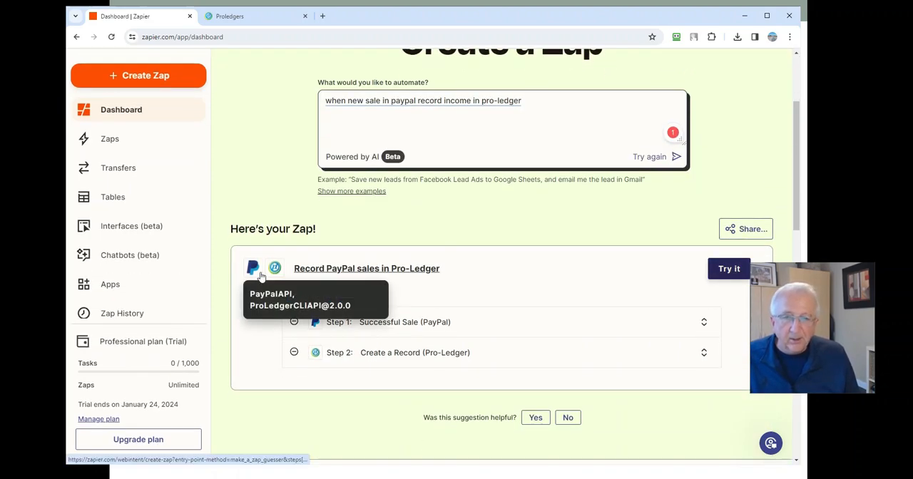
pyautogui.scroll(-1, 436, 381)
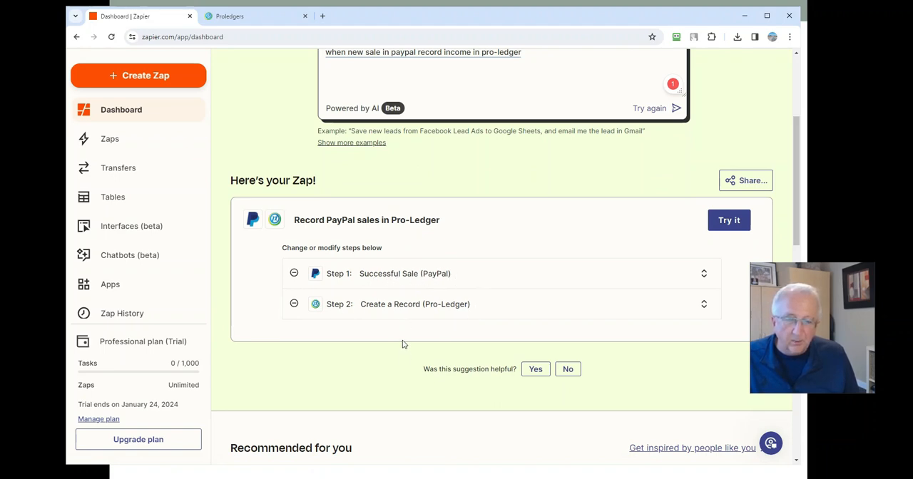
pyautogui.click(729, 221)
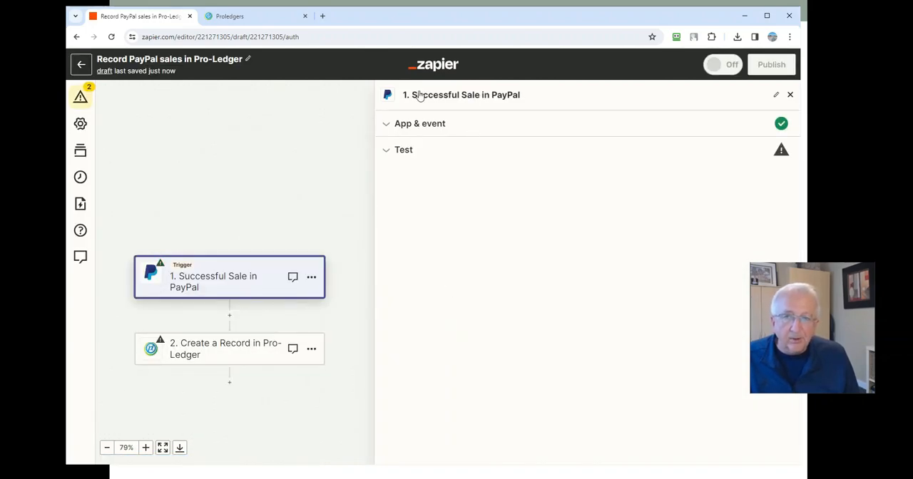
# Accept PayPal with the Successful Sale event as the trigger and continue to its test.
pyautogui.click(456, 97)
pyautogui.click(445, 128)
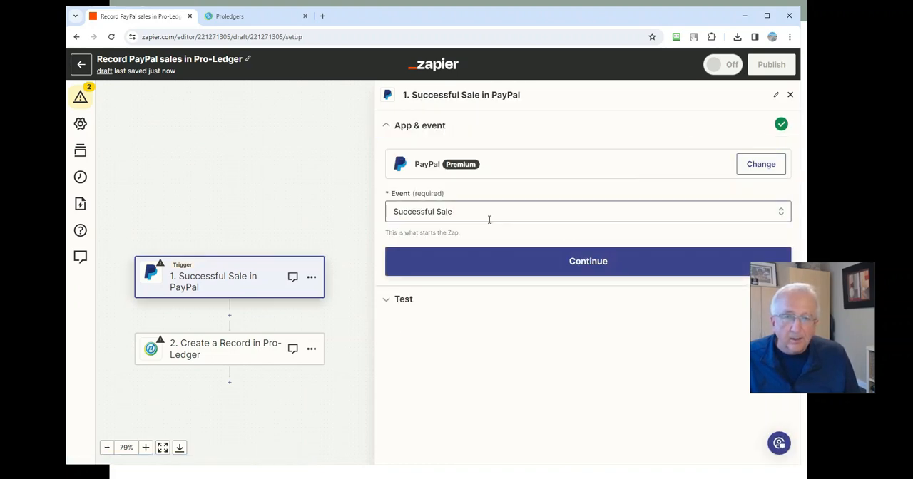
pyautogui.click(543, 268)
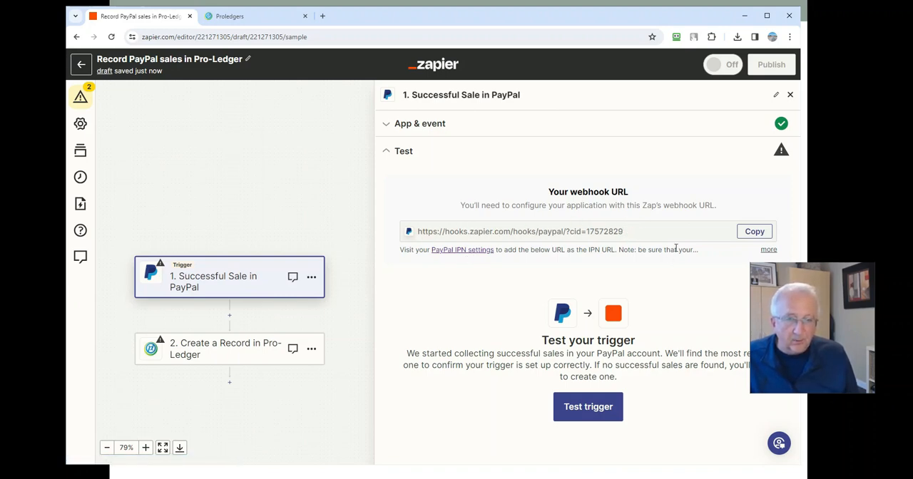
# Test the PayPal trigger and continue with the record "Successful Sale A".
pyautogui.click(767, 250)
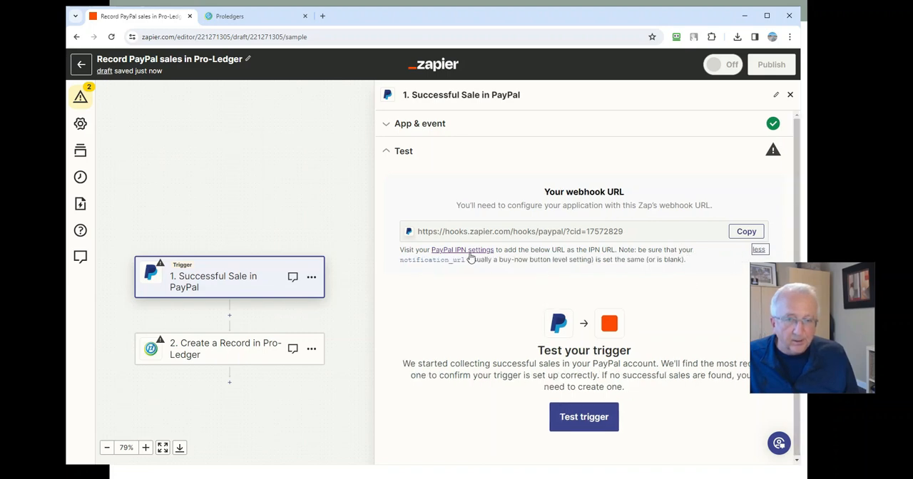
pyautogui.click(758, 250)
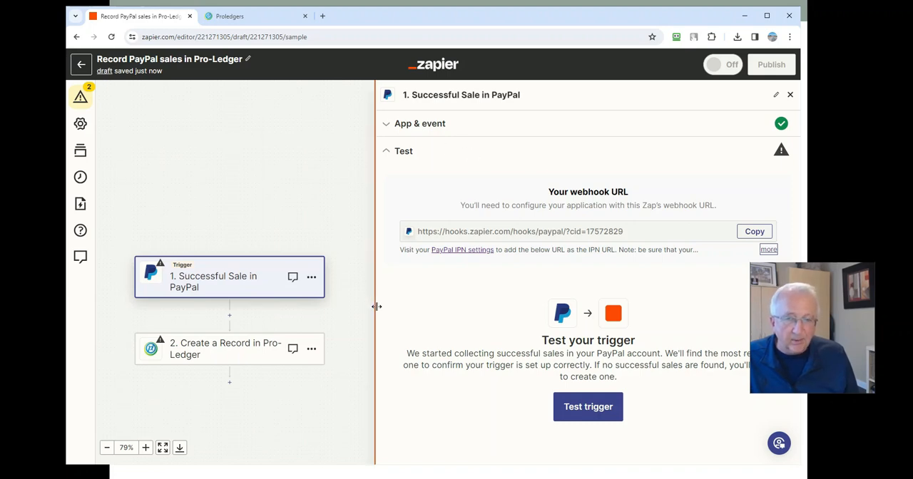
pyautogui.click(557, 408)
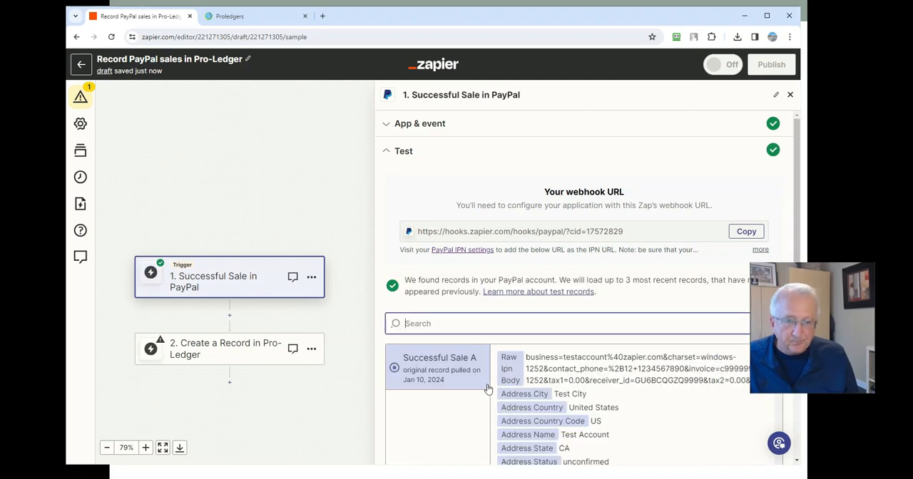
pyautogui.scroll(-1, 617, 400)
pyautogui.scroll(1, 617, 399)
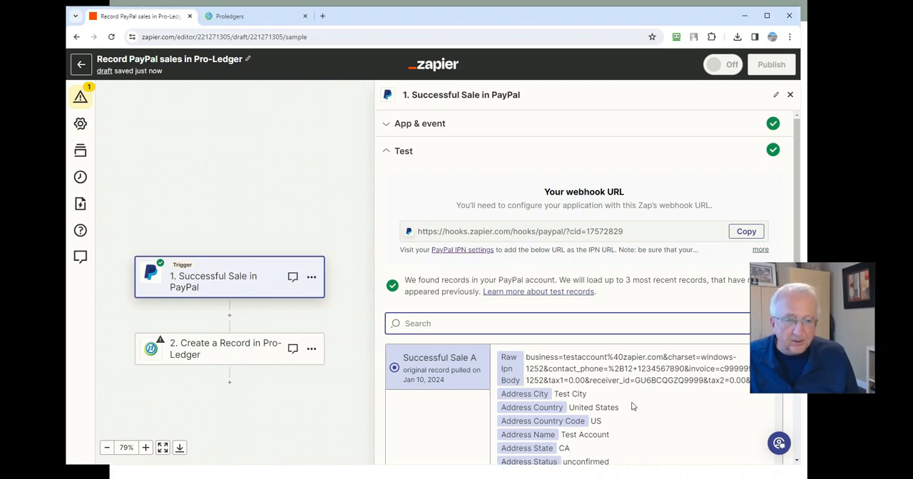
pyautogui.scroll(-2, 470, 303)
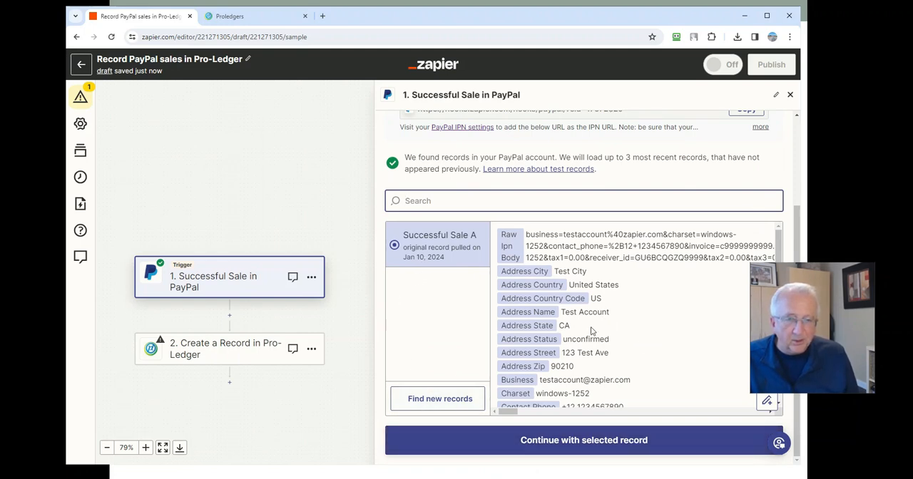
pyautogui.click(590, 442)
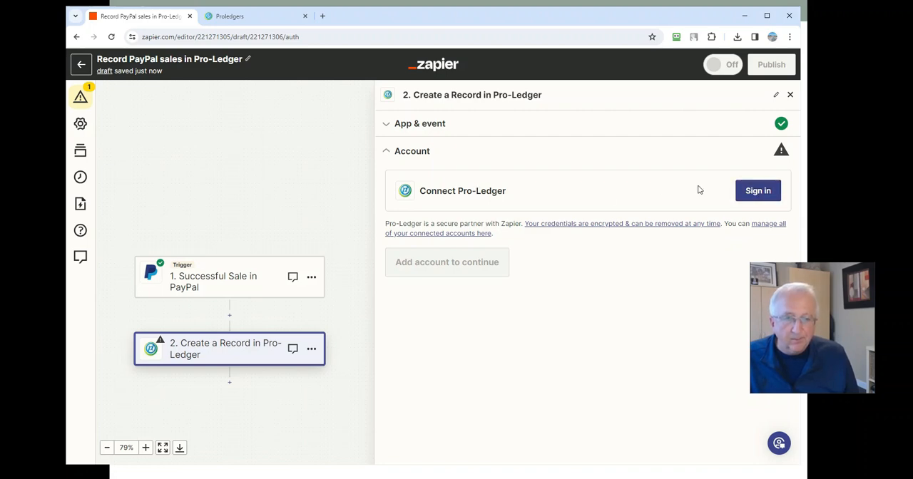
# Connect the Pro-Ledger account by pasting the API key into the API Key field, and continue to the action settings.
pyautogui.click(742, 193)
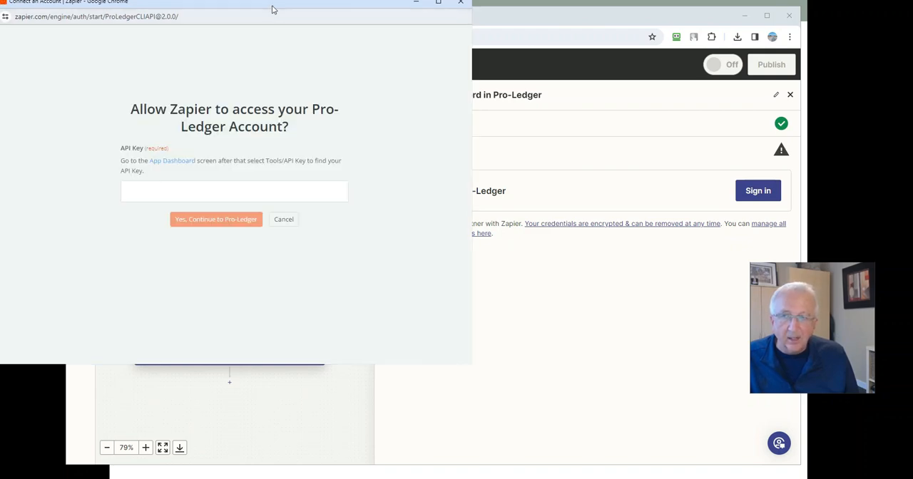
pyautogui.moveTo(272, 5); pyautogui.dragTo(412, 78)
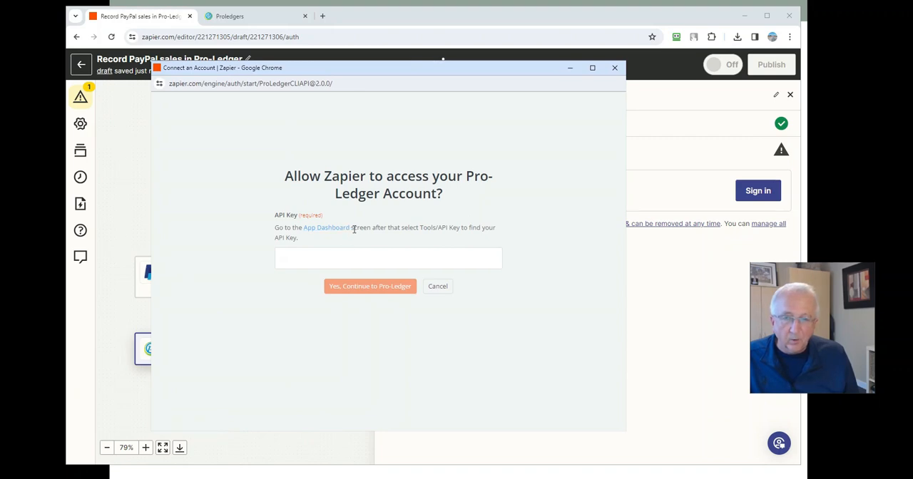
pyautogui.rightClick(302, 264)
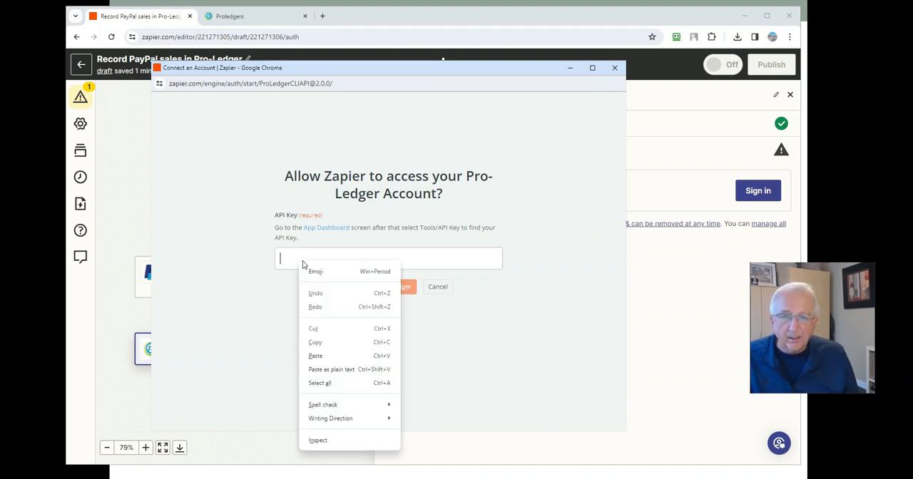
pyautogui.click(329, 370)
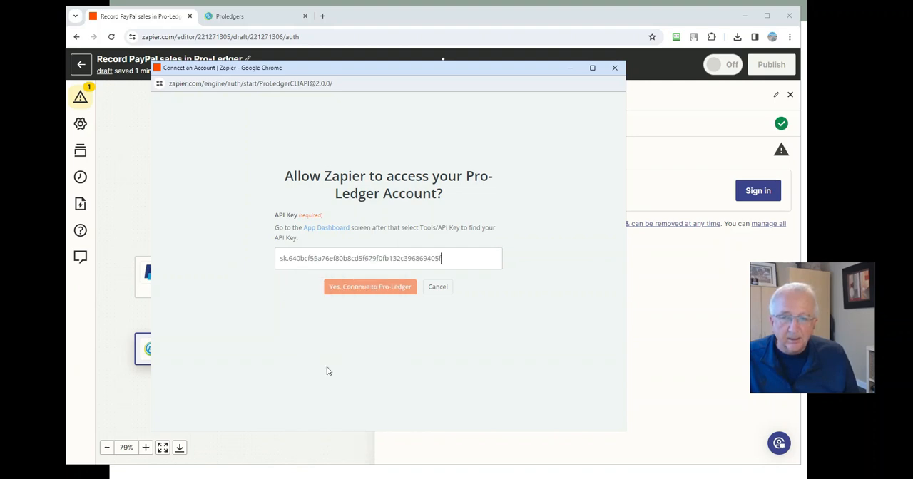
pyautogui.click(360, 287)
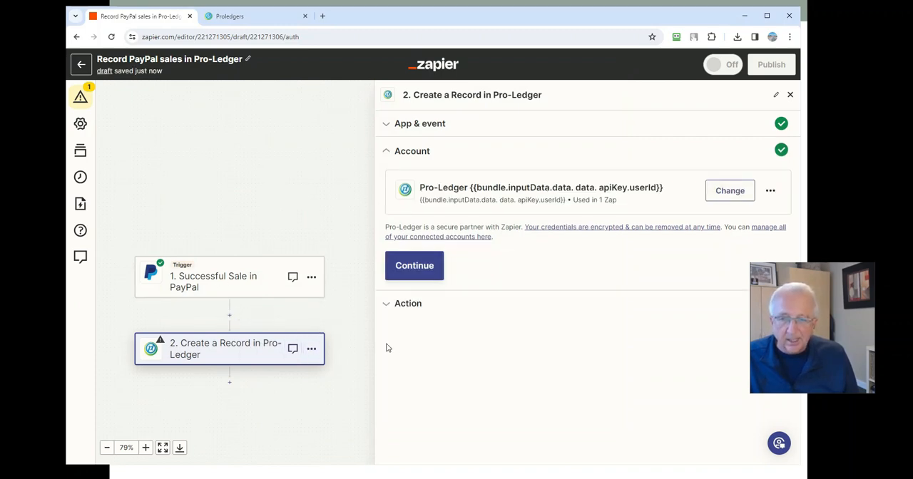
pyautogui.click(417, 267)
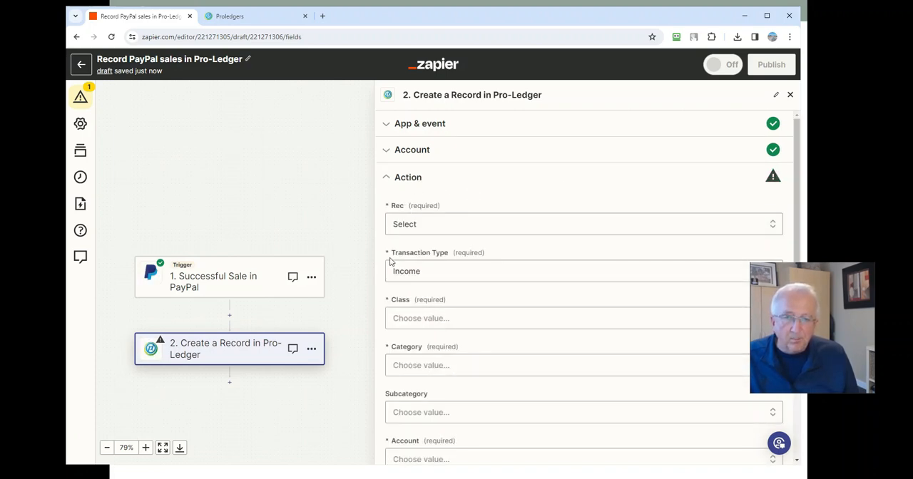
# Switch to Pro-Ledger, view the fields of a blank new record, cancel it, and return to the Zap.
pyautogui.click(240, 17)
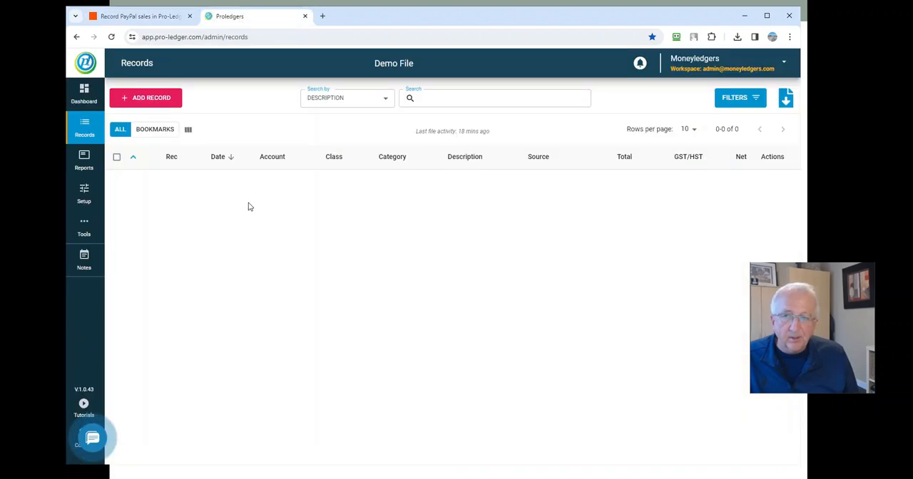
pyautogui.click(146, 98)
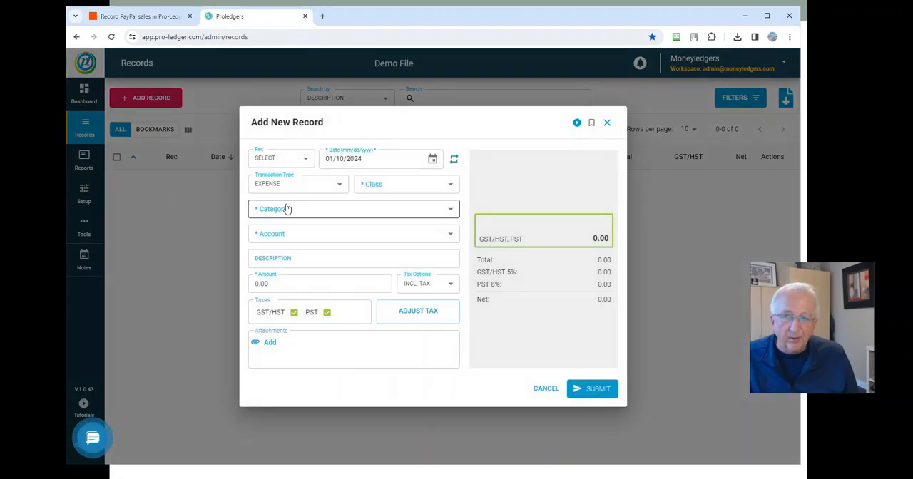
pyautogui.click(547, 390)
pyautogui.click(129, 17)
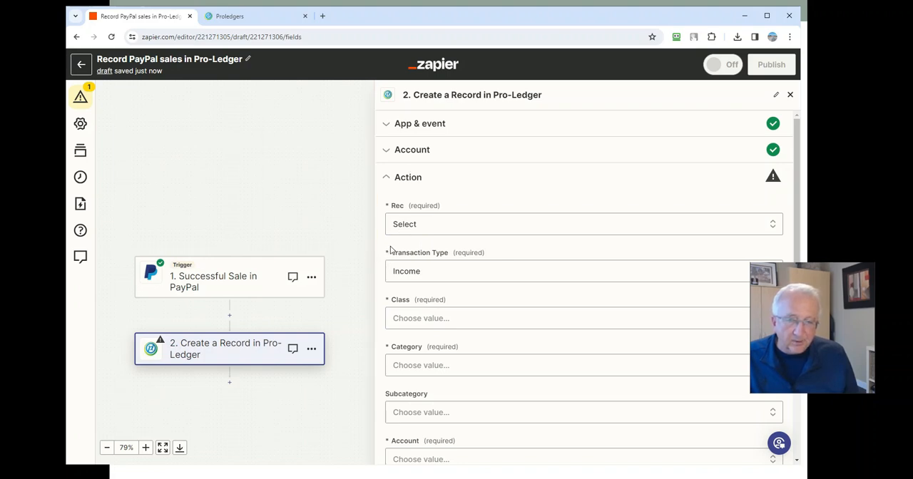
# Review the available options for the Pro-Ledger action's Rec and Transaction Type fields without changing them.
pyautogui.click(428, 225)
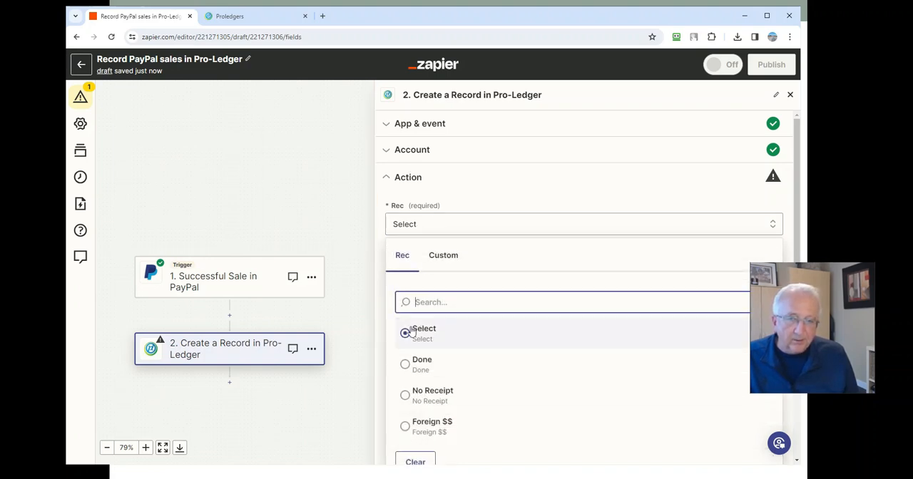
pyautogui.click(444, 199)
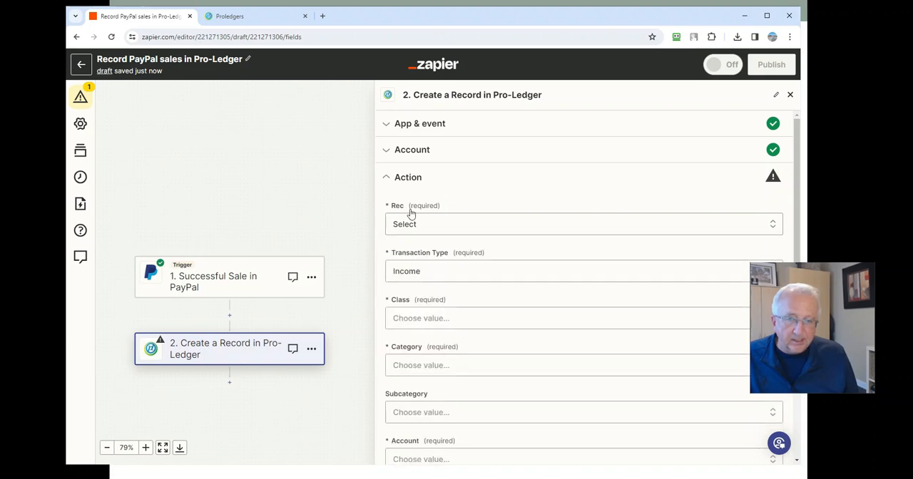
pyautogui.click(412, 277)
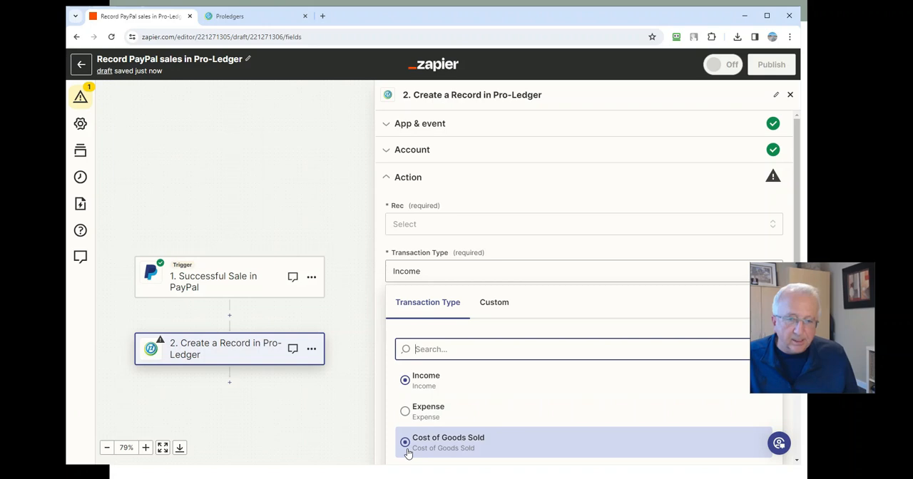
pyautogui.click(379, 210)
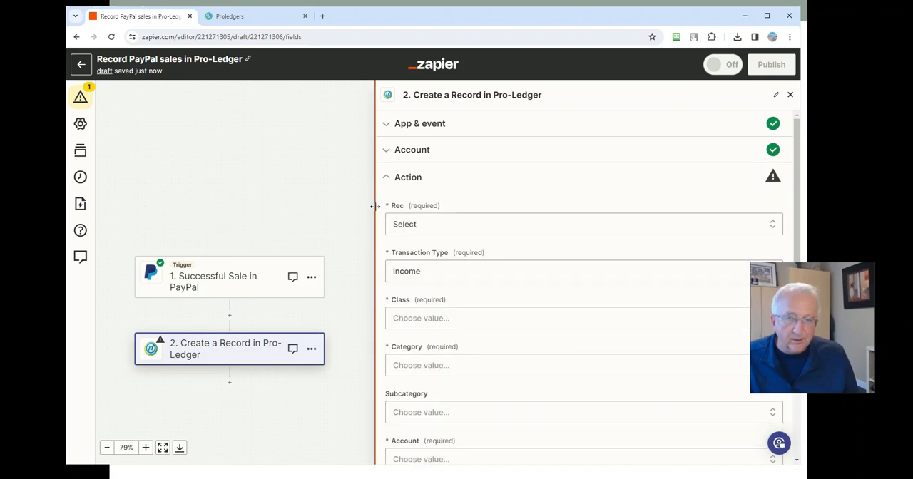
# Set the Pro-Ledger action's Class to General Business and its Category to Other Income.
pyautogui.click(426, 319)
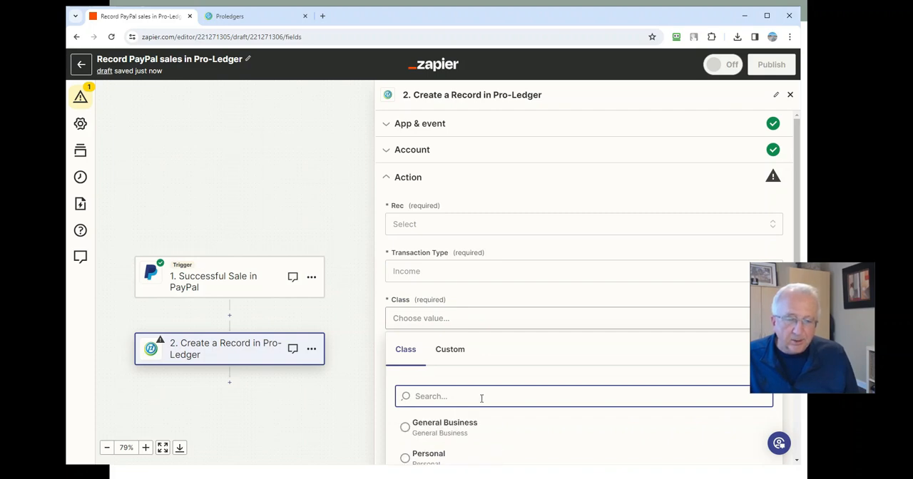
pyautogui.scroll(-1, 420, 413)
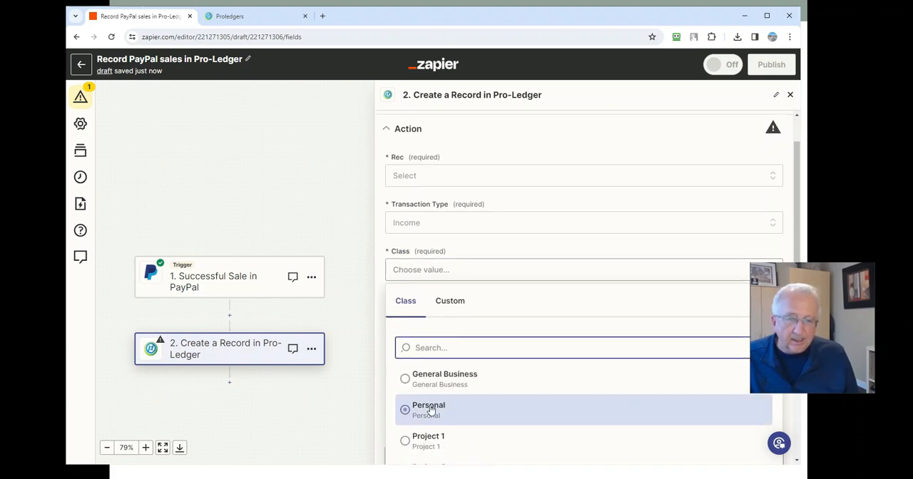
pyautogui.click(404, 380)
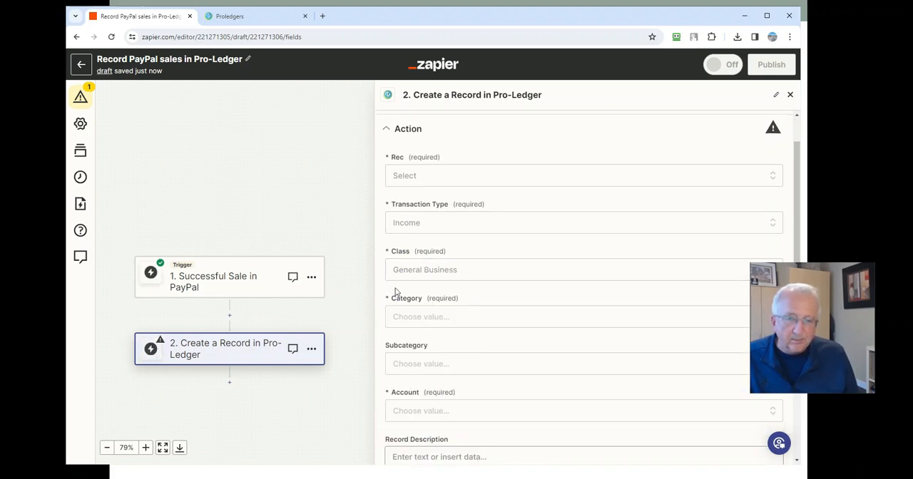
pyautogui.click(425, 319)
pyautogui.scroll(-2, 484, 399)
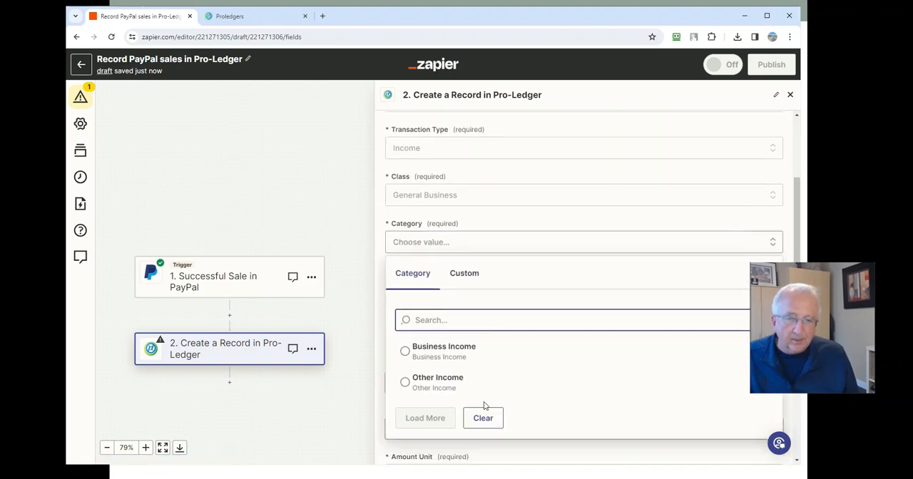
pyautogui.click(405, 362)
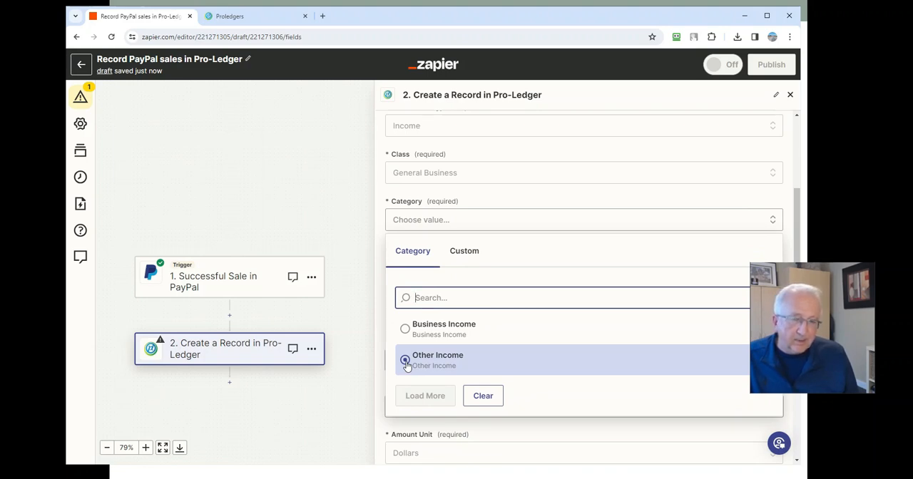
pyautogui.click(405, 362)
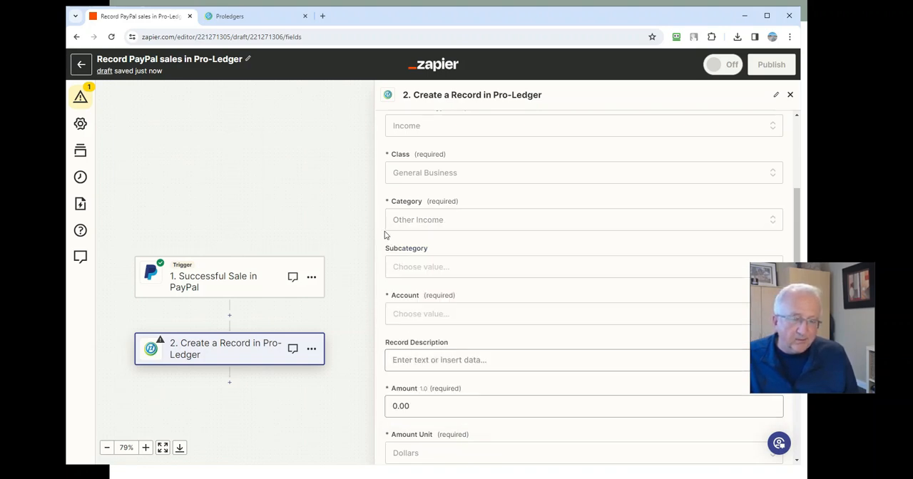
# Switch to Pro-Ledger, view the income categories in its setup, and return to the Zap.
pyautogui.click(249, 16)
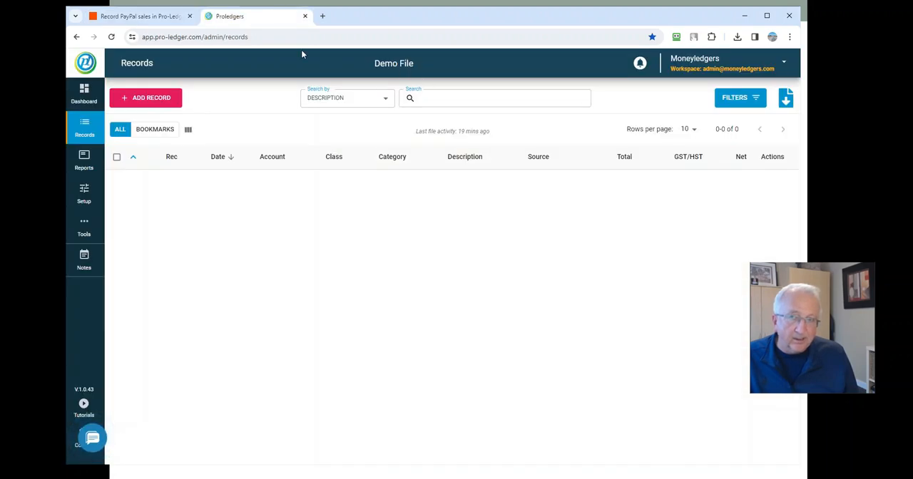
pyautogui.click(82, 199)
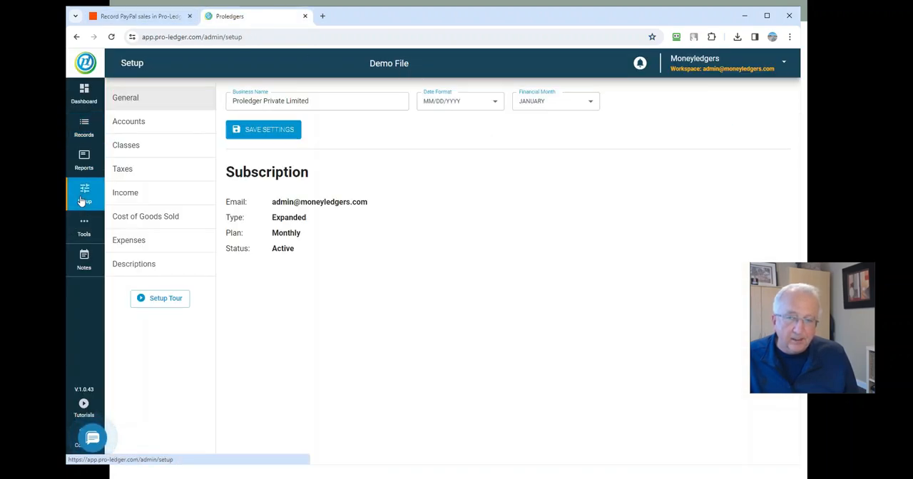
pyautogui.click(149, 192)
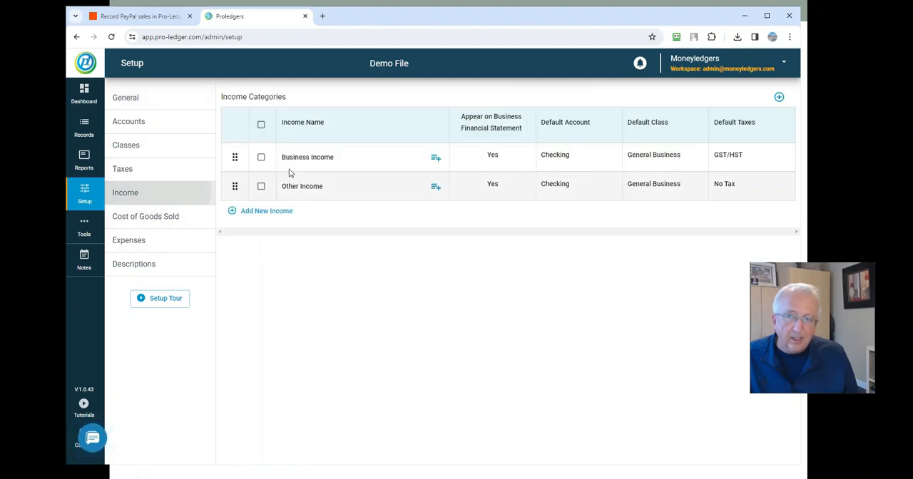
pyautogui.click(142, 17)
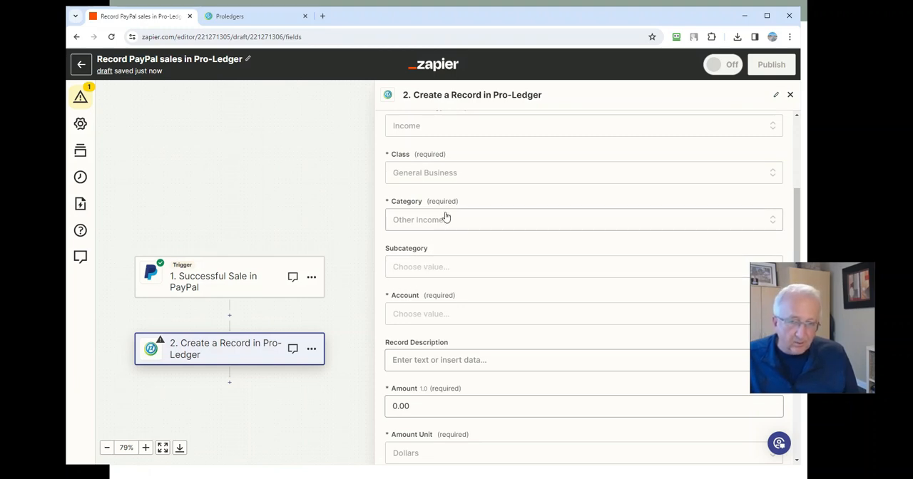
# Set the Pro-Ledger action's Account field to Checking.
pyautogui.scroll(-1, 421, 300)
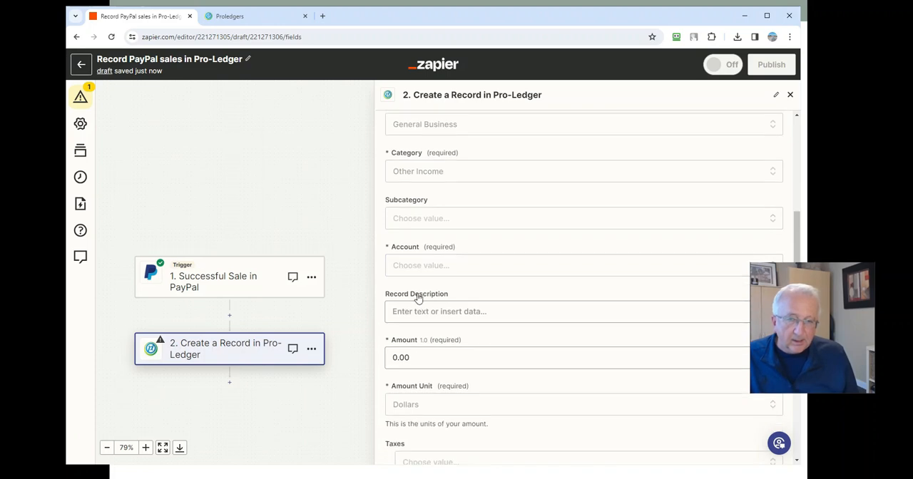
pyautogui.click(416, 267)
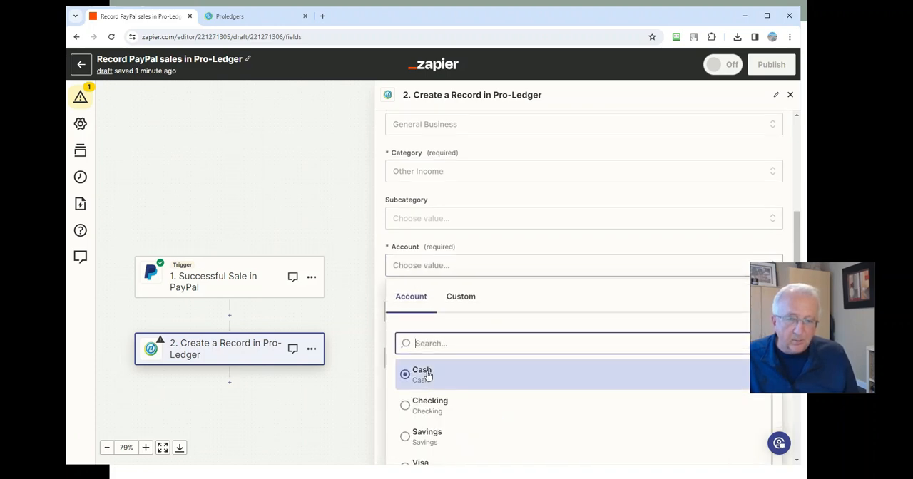
pyautogui.scroll(-1, 427, 373)
pyautogui.scroll(1, 406, 389)
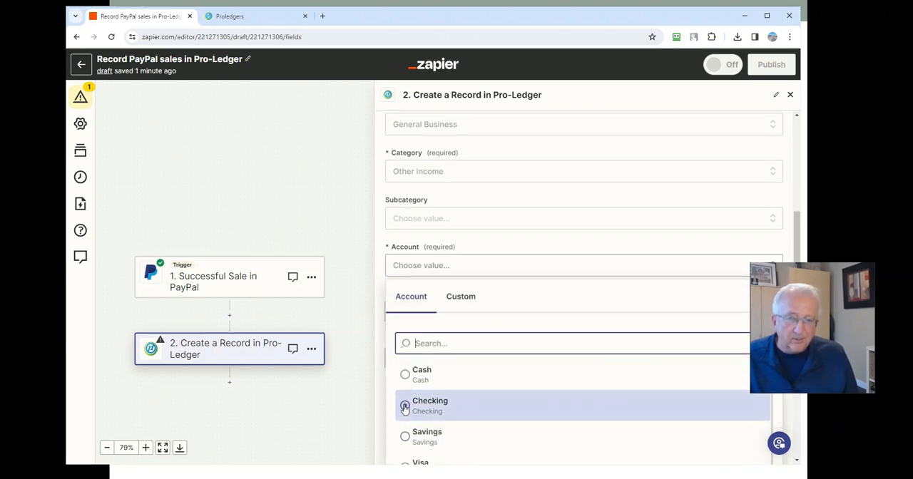
pyautogui.click(405, 401)
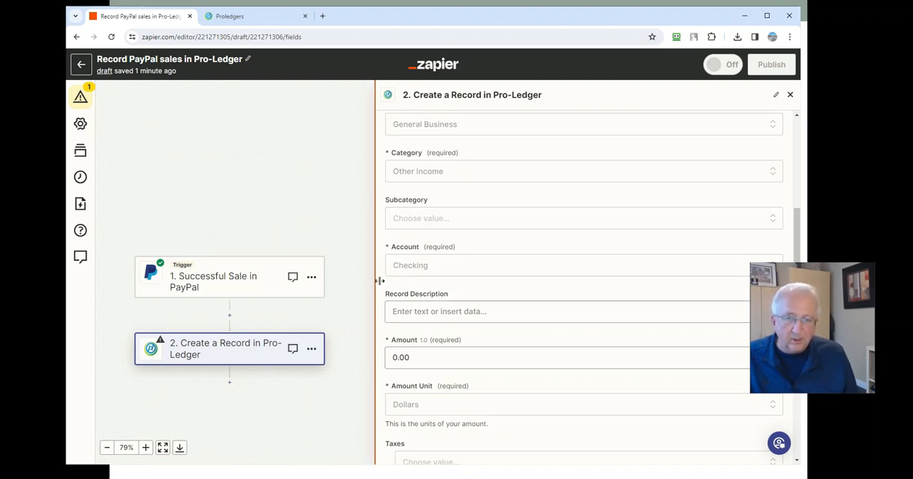
# Insert the PayPal First Name and Last Name fields into Record Description, followed by a comma.
pyautogui.click(407, 312)
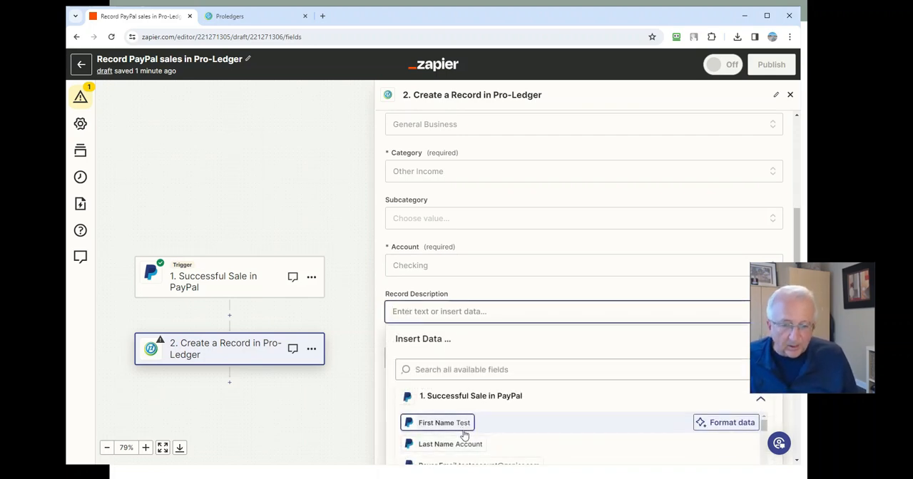
pyautogui.click(464, 435)
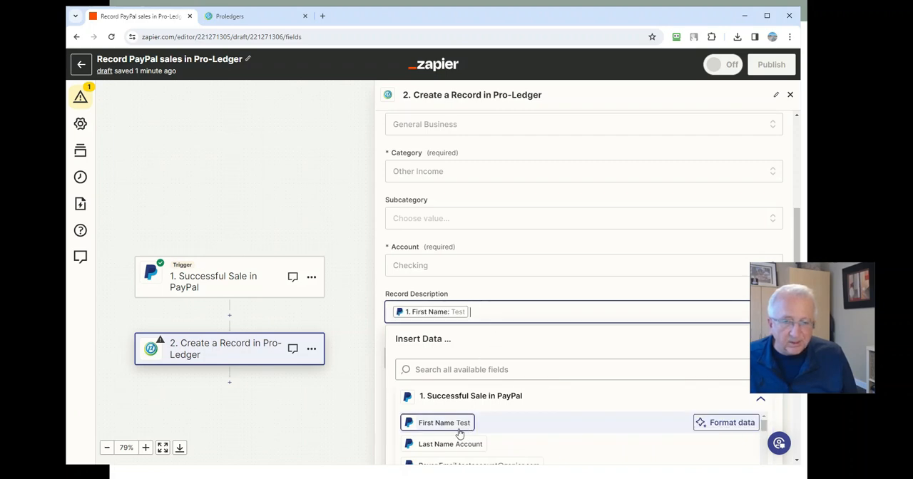
pyautogui.scroll(-1, 462, 425)
pyautogui.scroll(1, 463, 424)
pyautogui.click(448, 443)
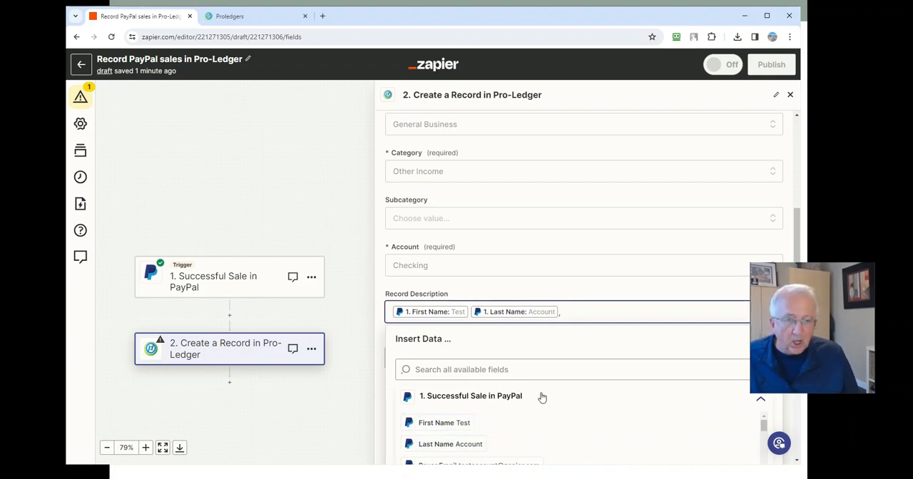
pyautogui.write(',')
# Add the PayPal Item Name 1 and Invoice fields to the end of Record Description.
pyautogui.scroll(-1, 455, 408)
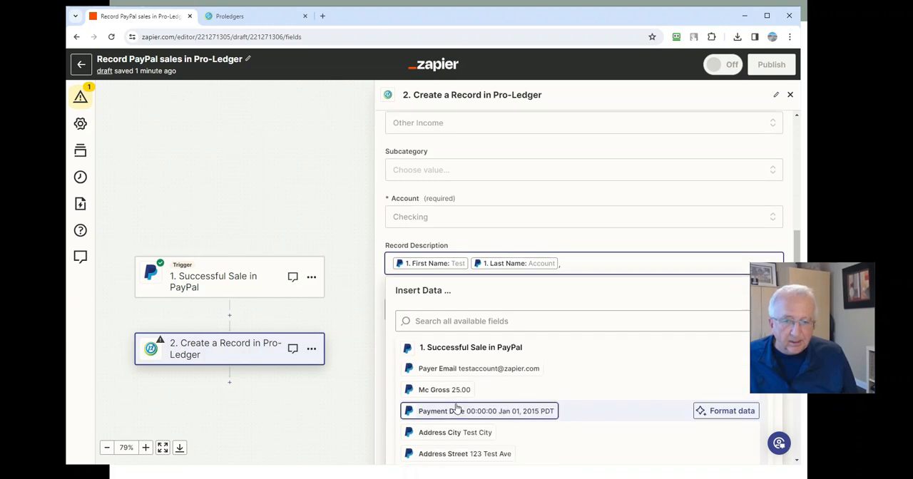
pyautogui.scroll(-4, 457, 406)
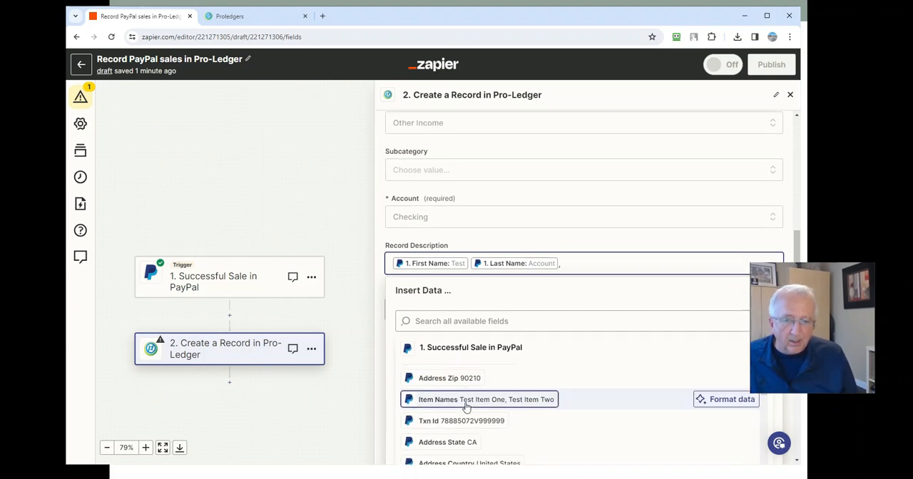
pyautogui.scroll(-1, 465, 407)
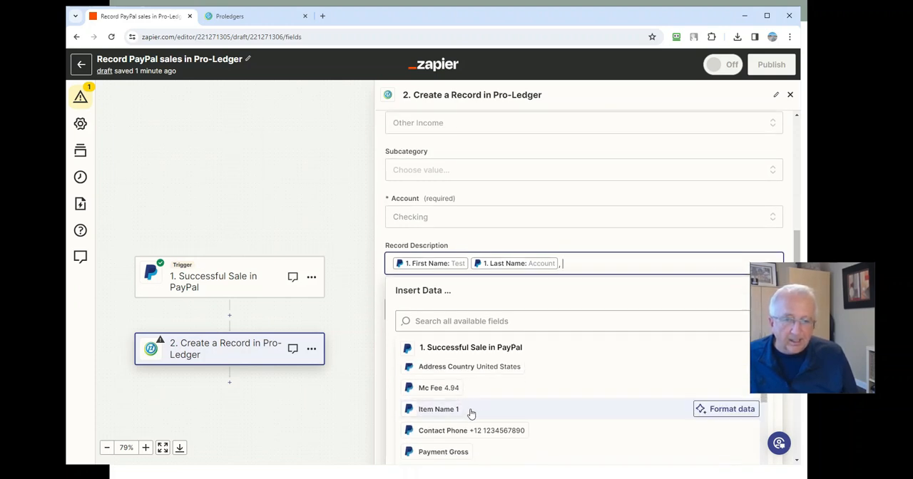
pyautogui.click(456, 411)
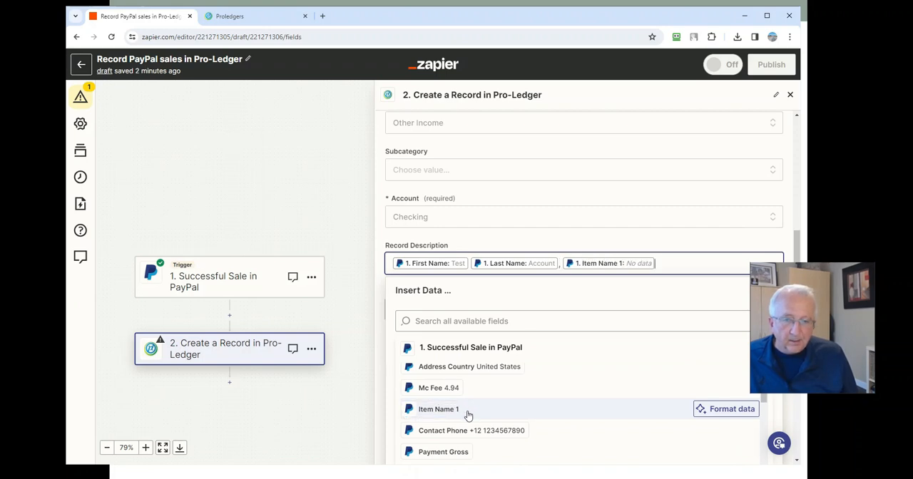
pyautogui.scroll(-5, 466, 424)
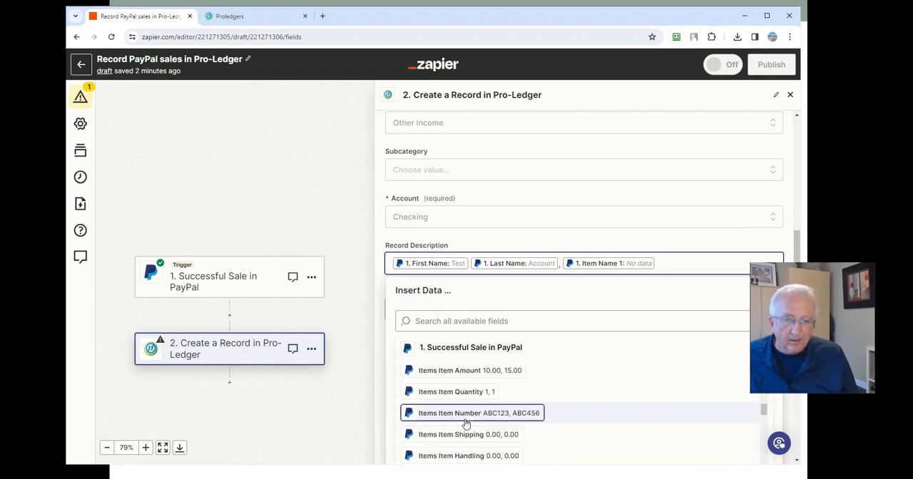
pyautogui.scroll(-5, 467, 424)
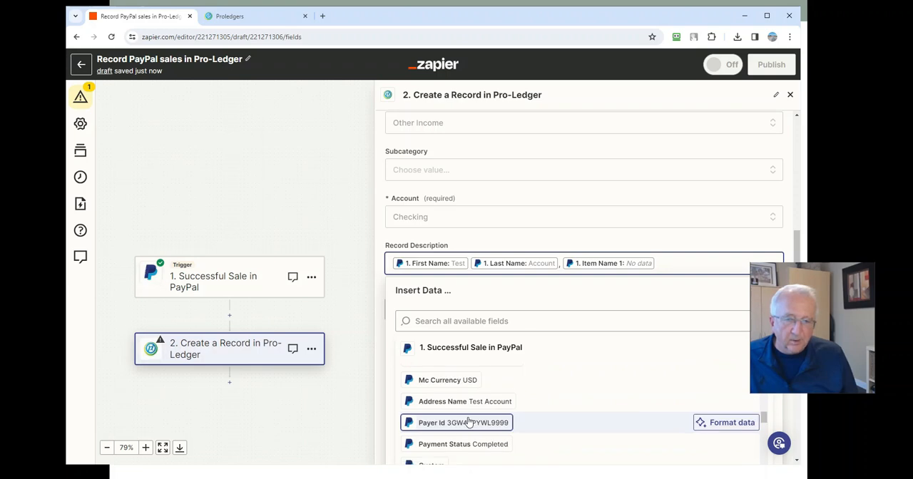
pyautogui.click(457, 393)
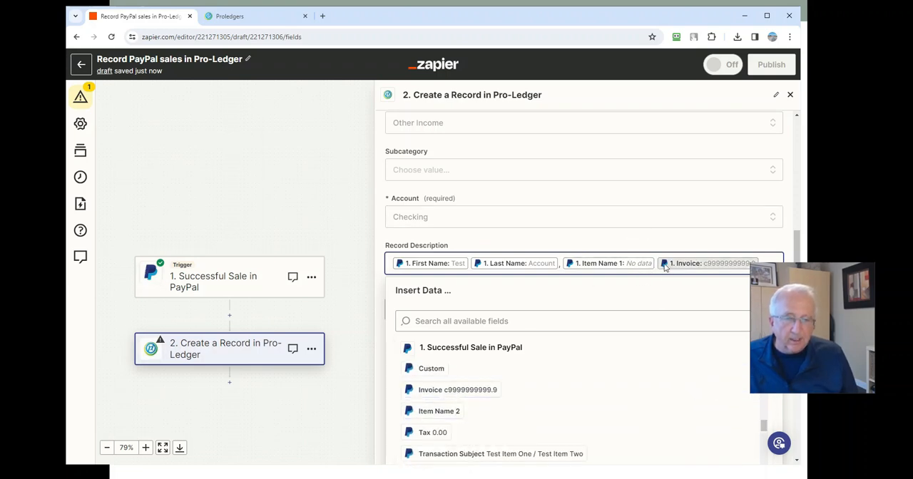
pyautogui.click(380, 243)
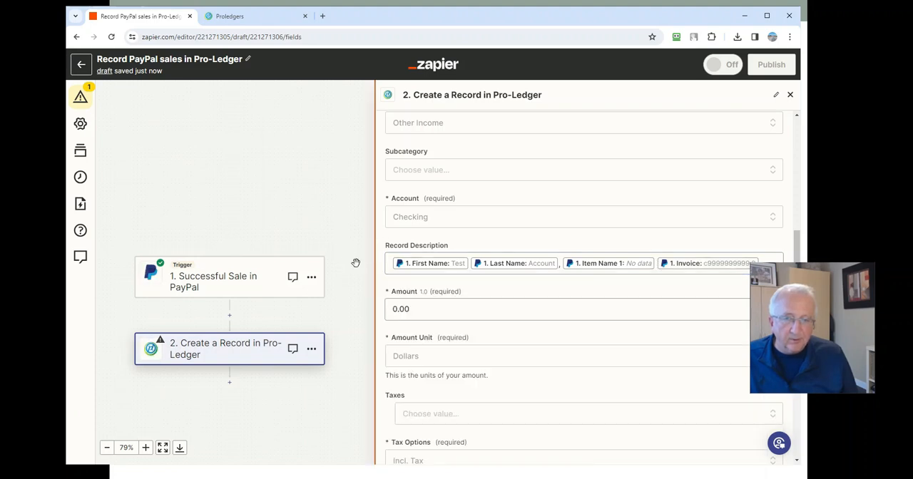
# Replace the default Amount with the PayPal Mc Gross field, and check the Amount Unit options while keeping Dollars.
pyautogui.click(425, 312)
pyautogui.press('BackSpace')
pyautogui.press('BackSpace')
pyautogui.press('BackSpace')
pyautogui.press('BackSpace')
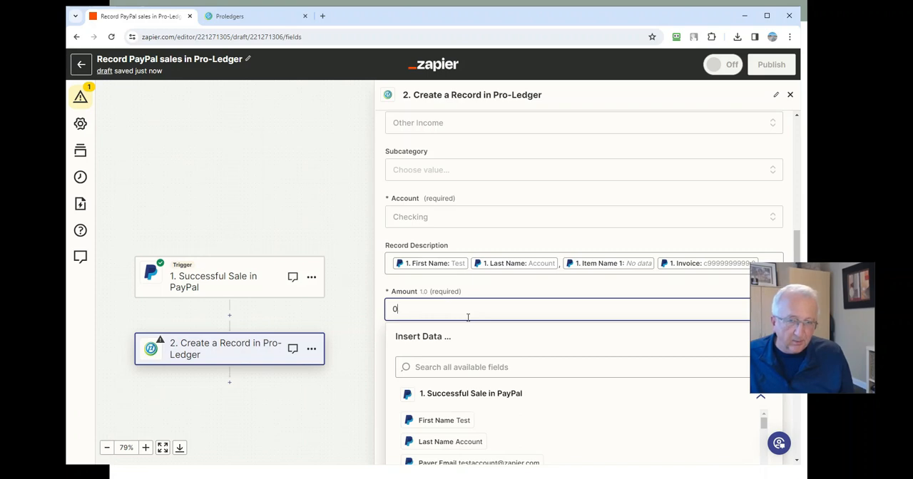
pyautogui.scroll(-1, 457, 413)
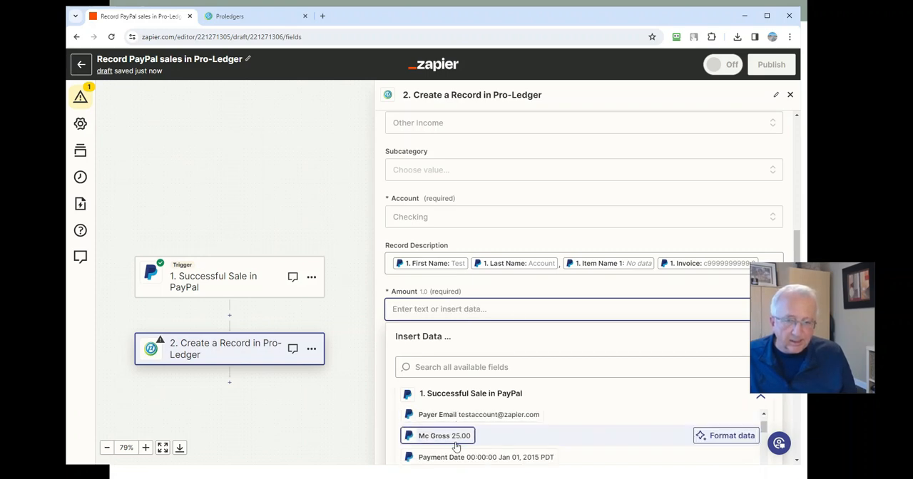
pyautogui.click(446, 436)
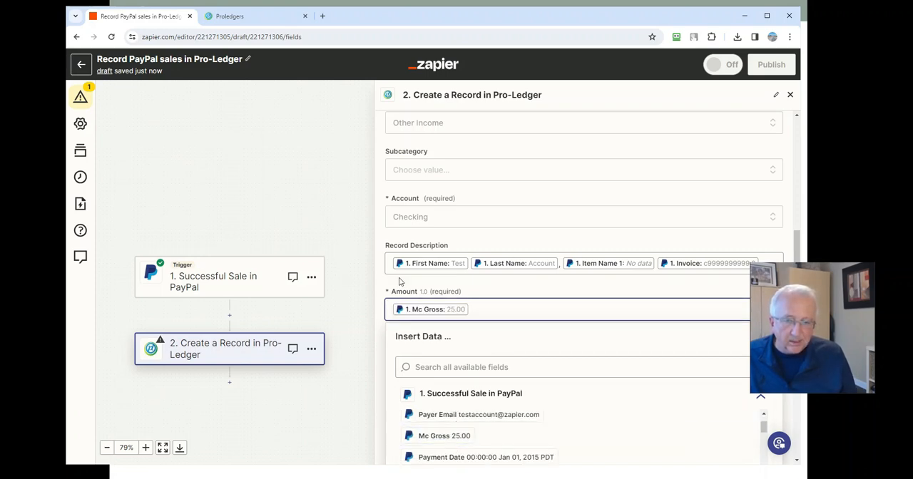
pyautogui.click(359, 290)
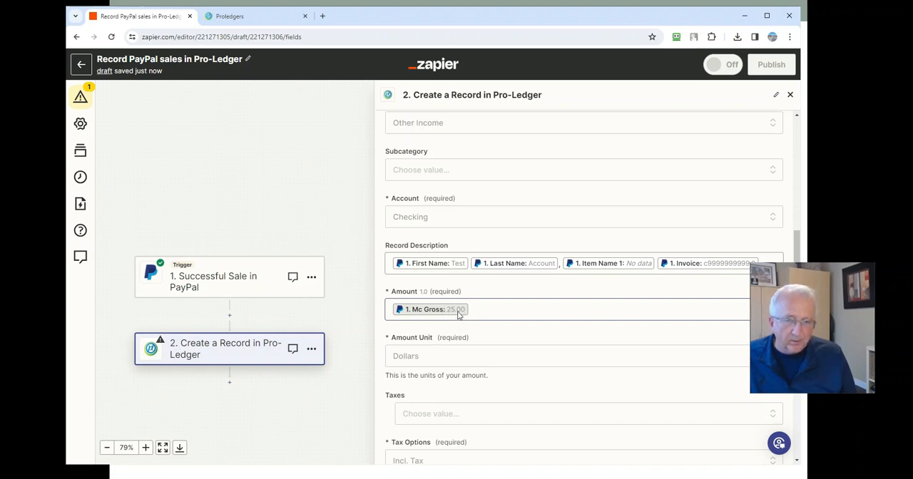
pyautogui.click(429, 357)
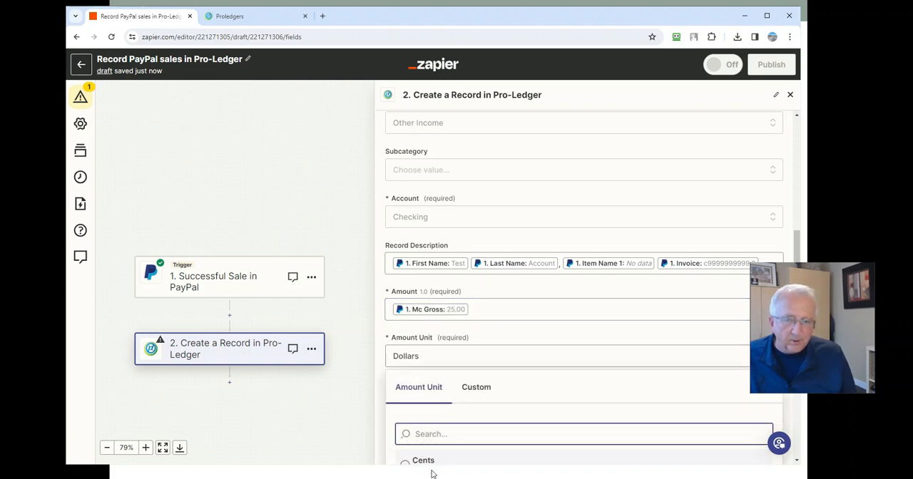
pyautogui.click(383, 326)
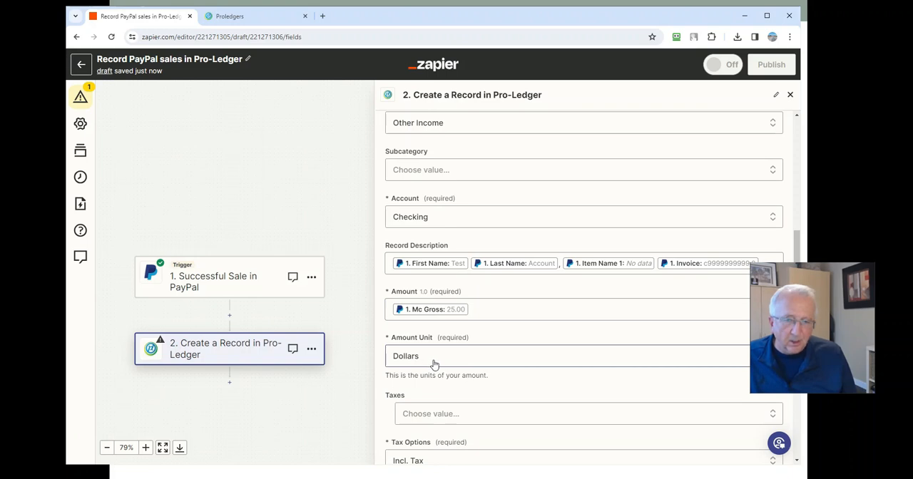
# Set Taxes to GST/HST 5% and replace the Source value with z-paypal.
pyautogui.scroll(-2, 433, 364)
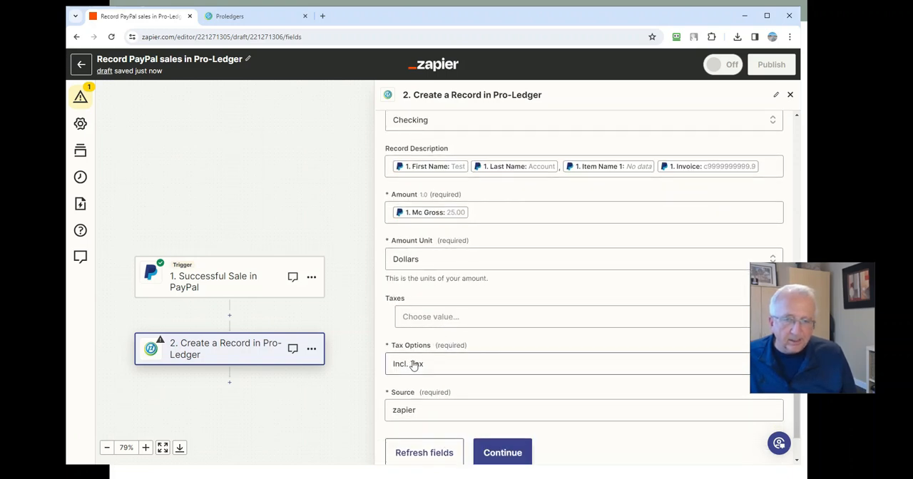
pyautogui.click(437, 326)
pyautogui.scroll(-1, 470, 423)
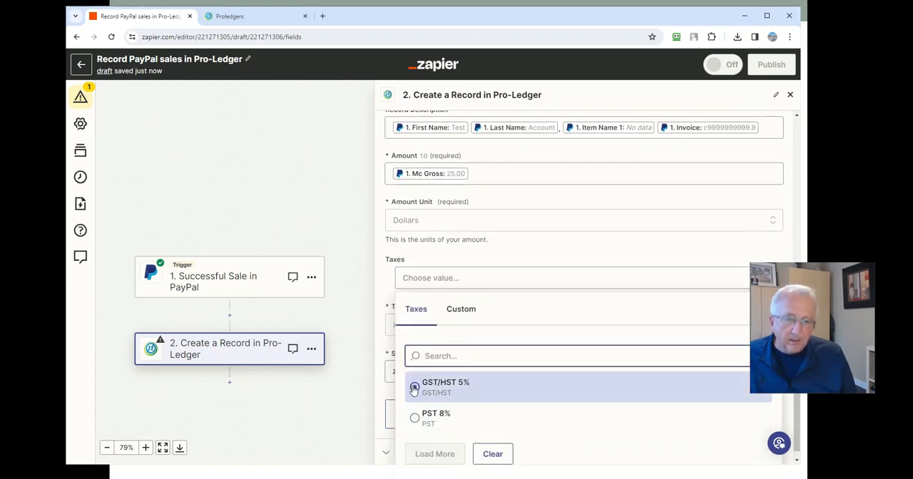
pyautogui.click(414, 387)
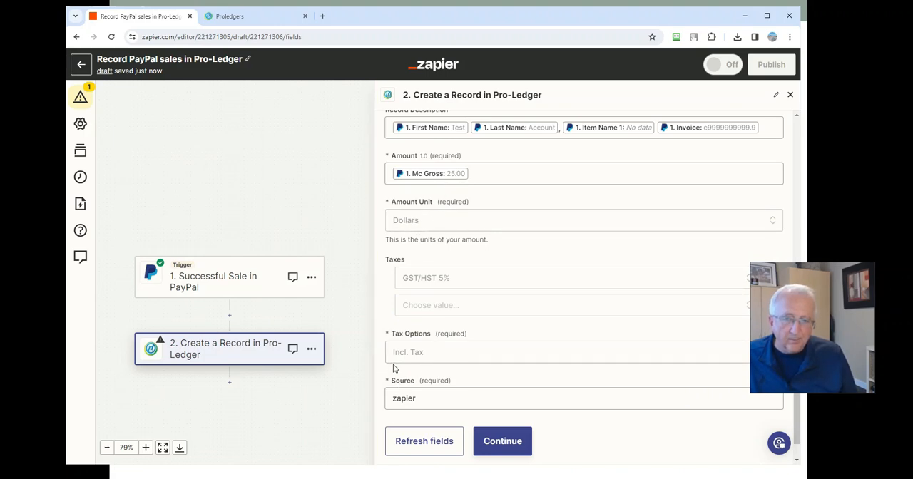
pyautogui.click(454, 396)
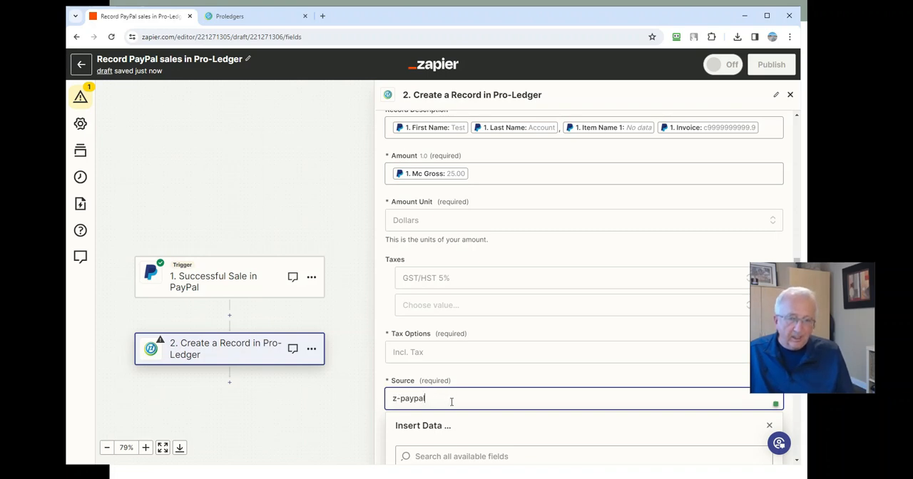
# Refresh the Pro-Ledger action's fields and run the test that sends a sample record to Pro-Ledger.
pyautogui.scroll(-5, 452, 401)
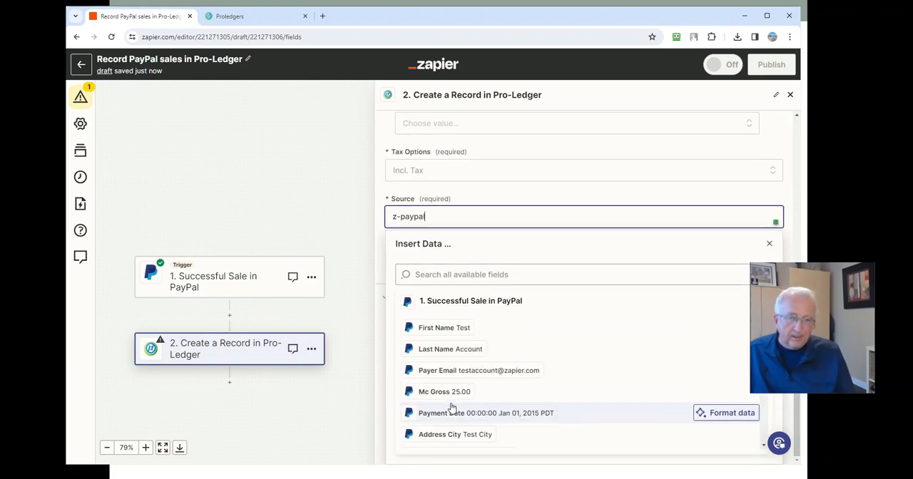
pyautogui.click(381, 234)
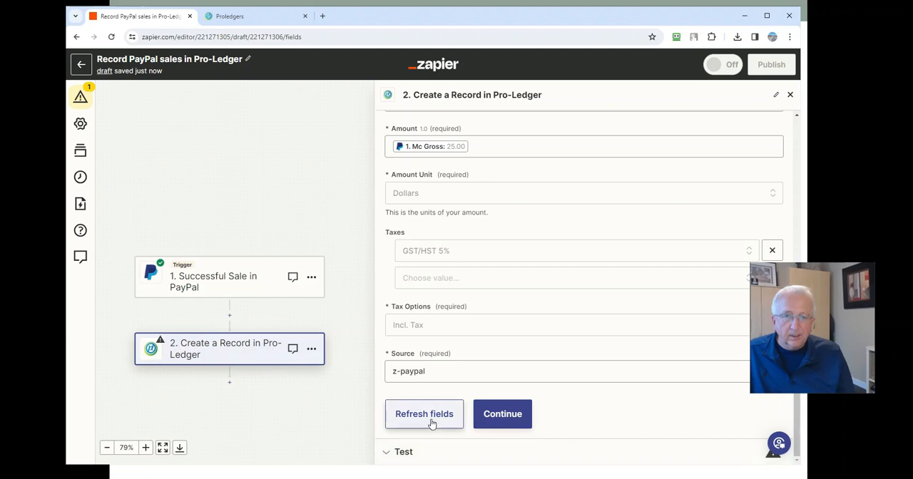
pyautogui.click(431, 421)
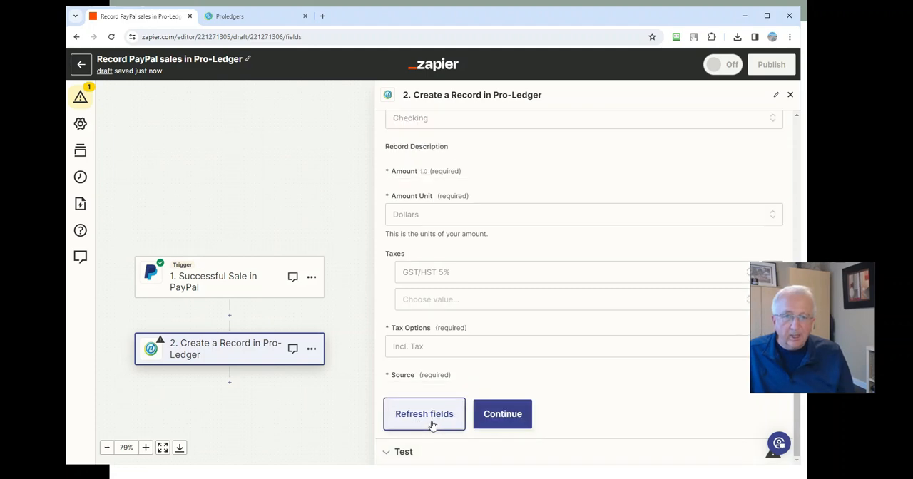
pyautogui.click(405, 453)
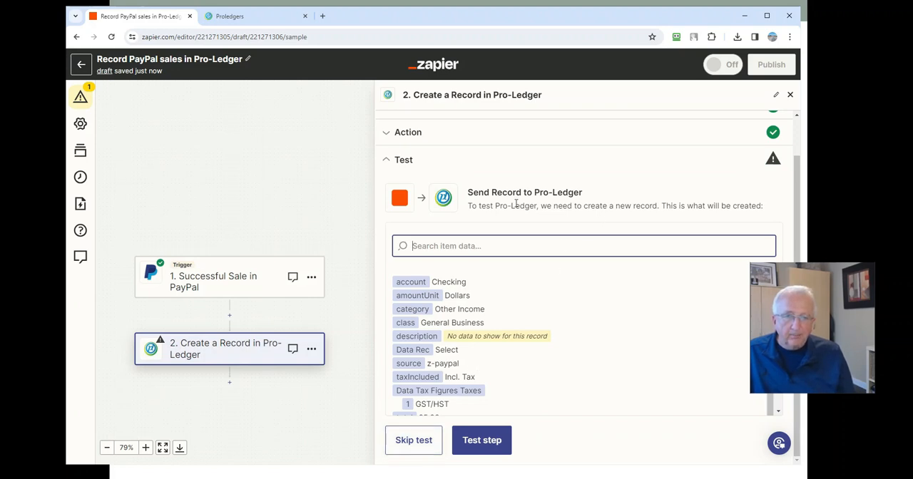
pyautogui.click(494, 438)
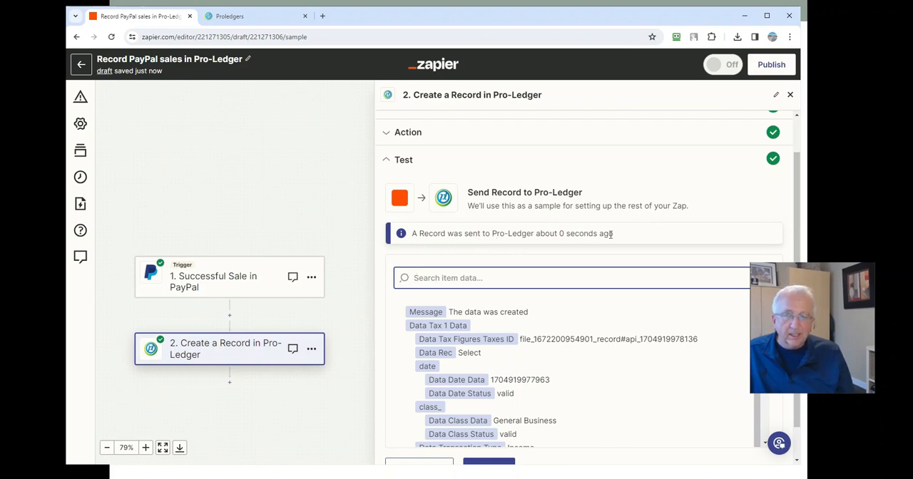
# Switch to Pro-Ledger, open the Records list, and reload the page to fetch the incoming record.
pyautogui.click(253, 17)
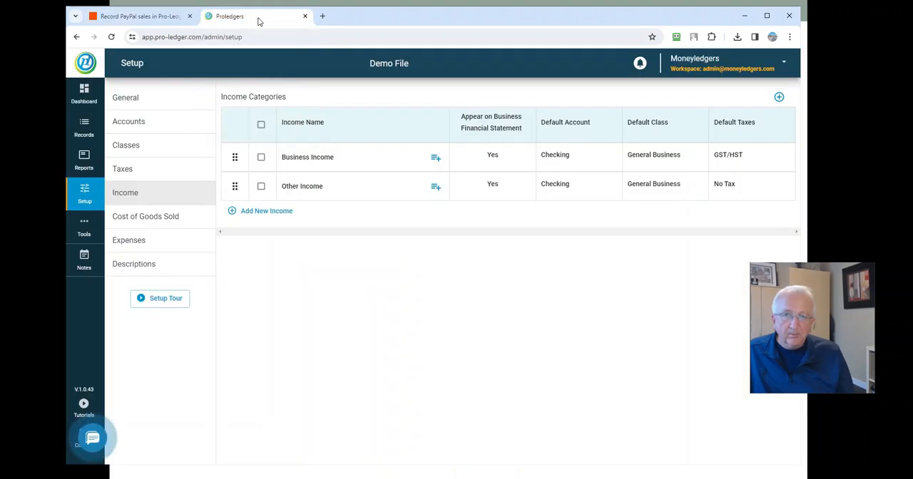
pyautogui.click(84, 135)
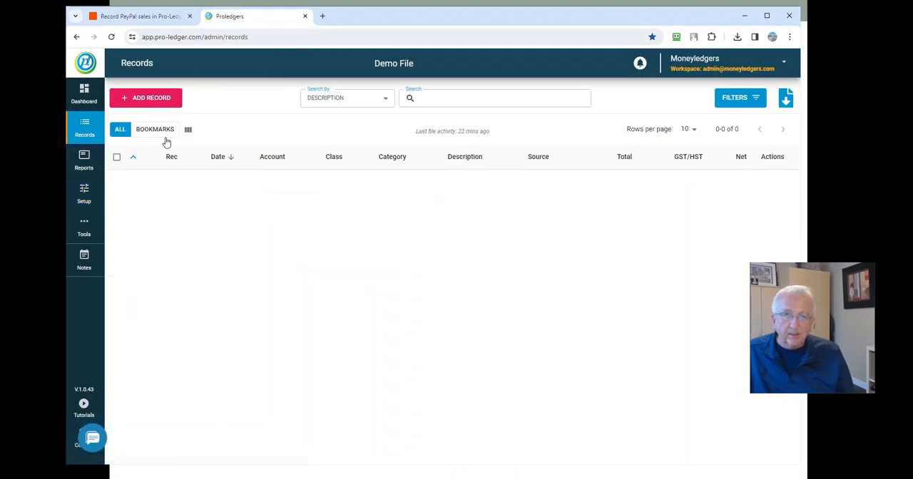
pyautogui.click(111, 38)
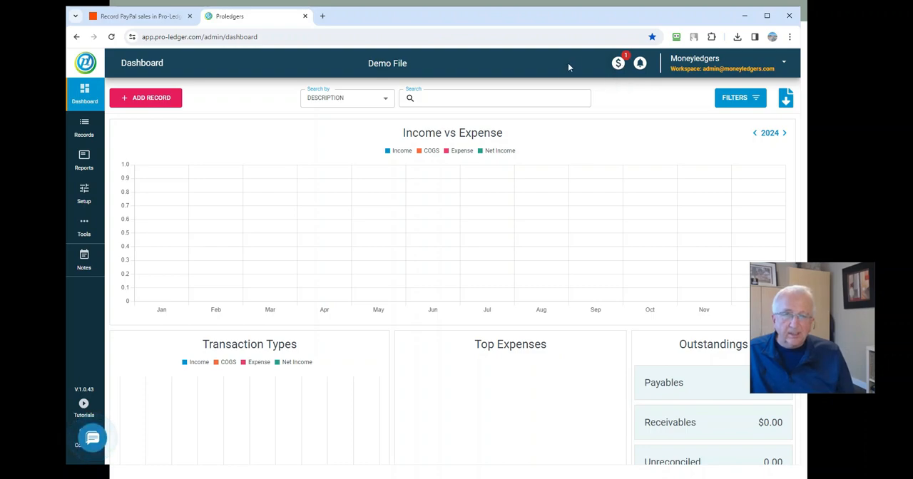
# Review the pending API record, its edit form and the Auto Edit criteria, then close the import without changes.
pyautogui.click(618, 64)
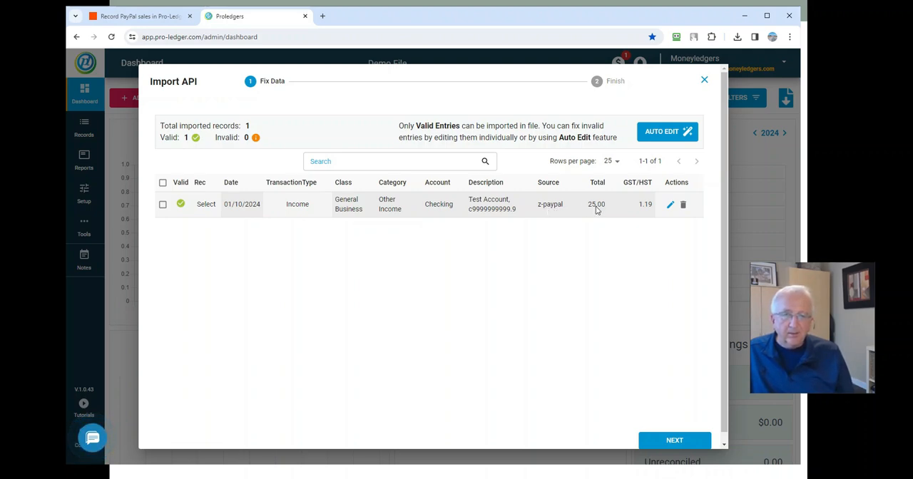
pyautogui.click(428, 207)
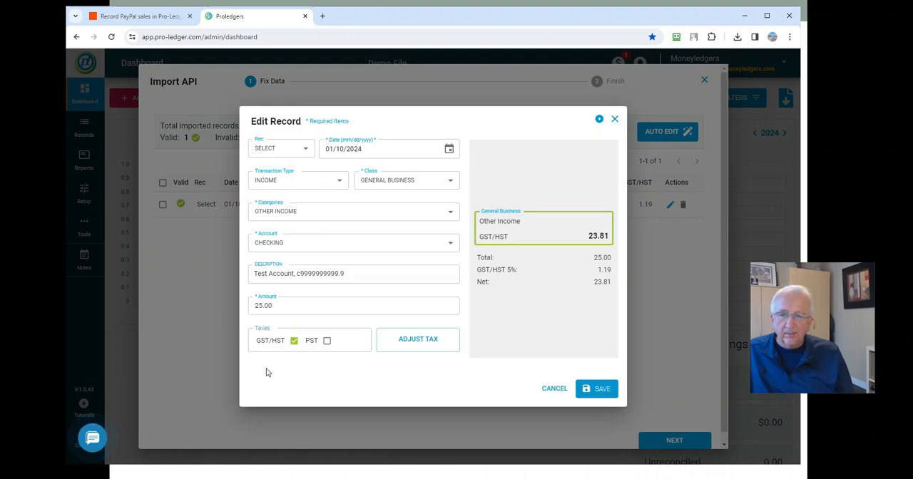
pyautogui.click(556, 391)
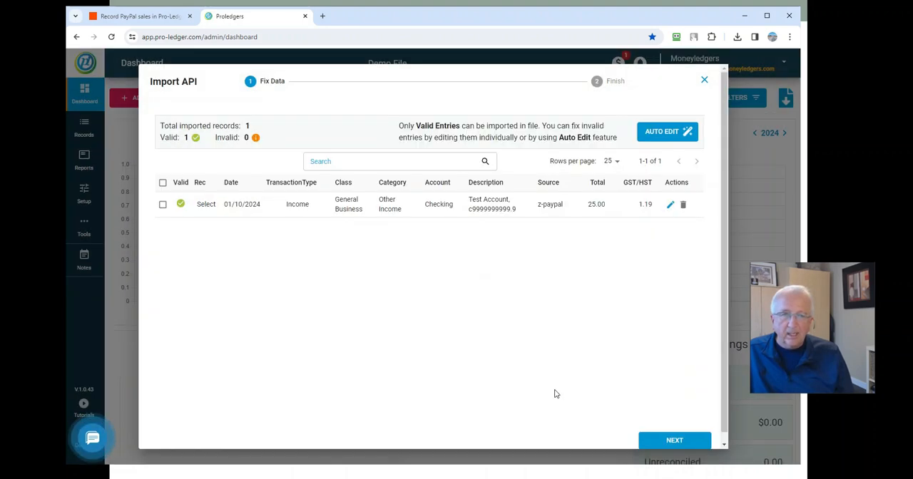
pyautogui.click(676, 138)
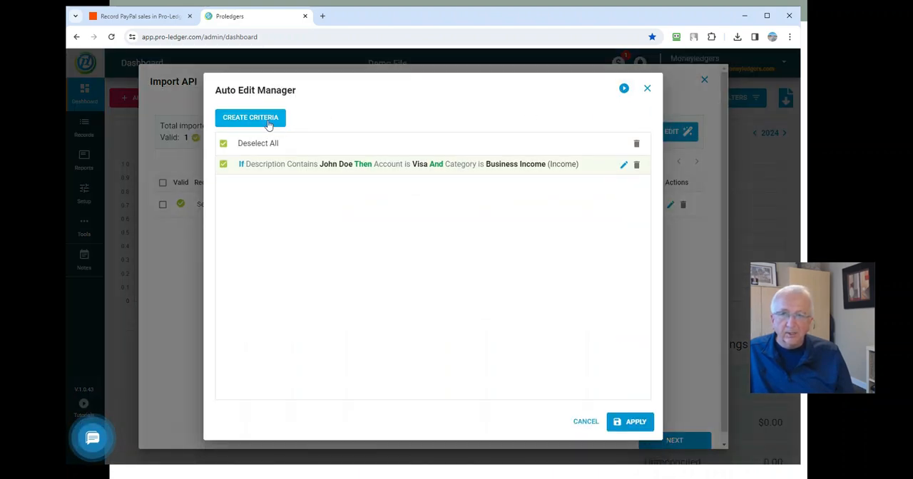
pyautogui.click(584, 425)
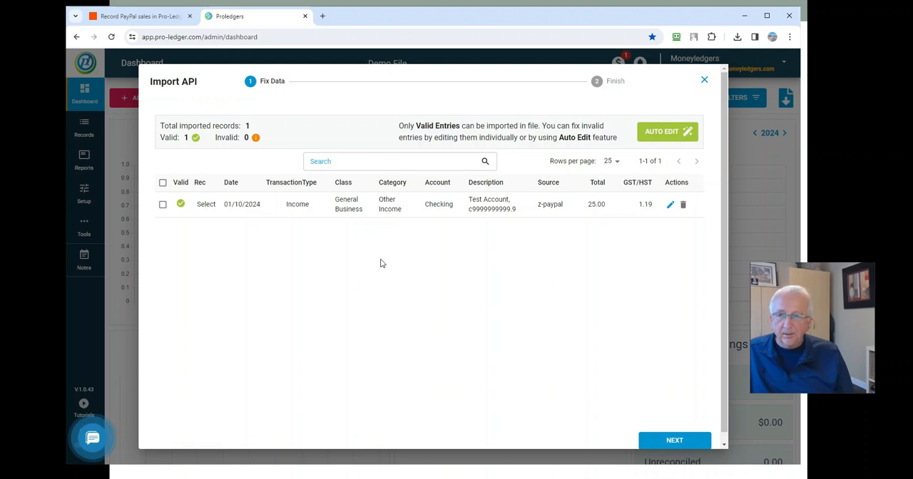
pyautogui.click(703, 81)
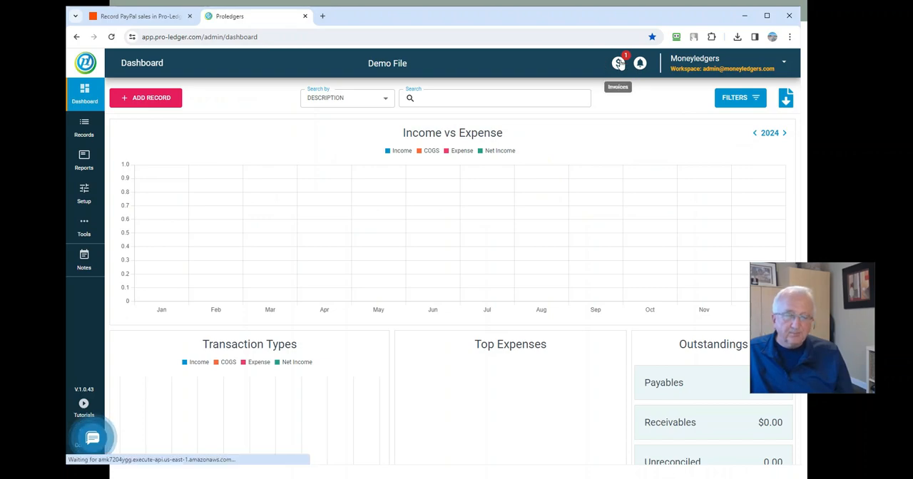
# Import the pending API record into Demo File and check it in the Records list.
pyautogui.click(620, 64)
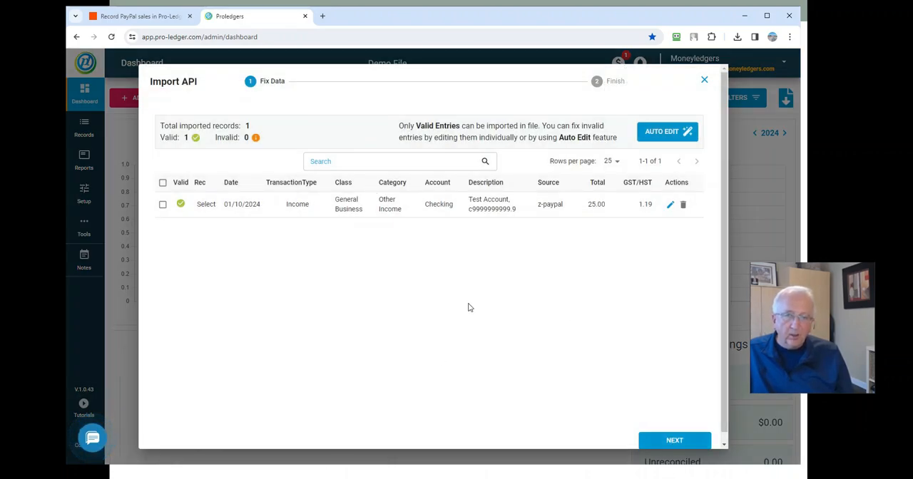
pyautogui.click(687, 443)
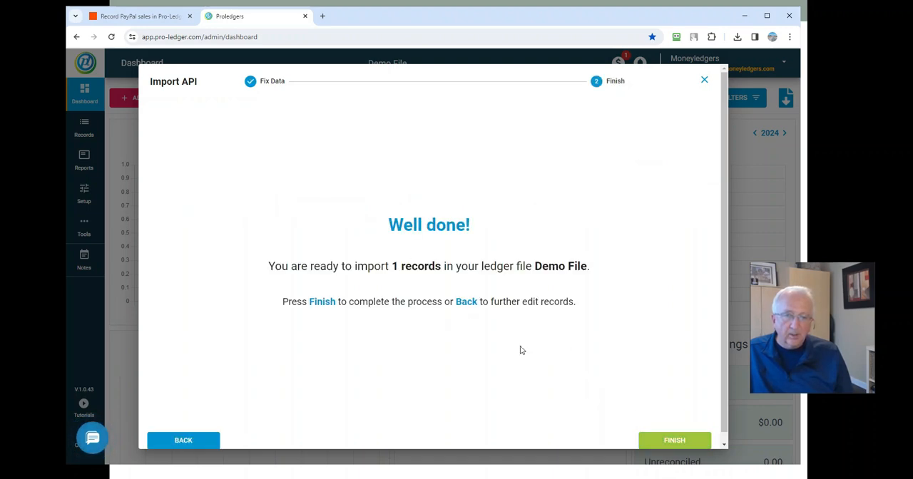
pyautogui.click(673, 442)
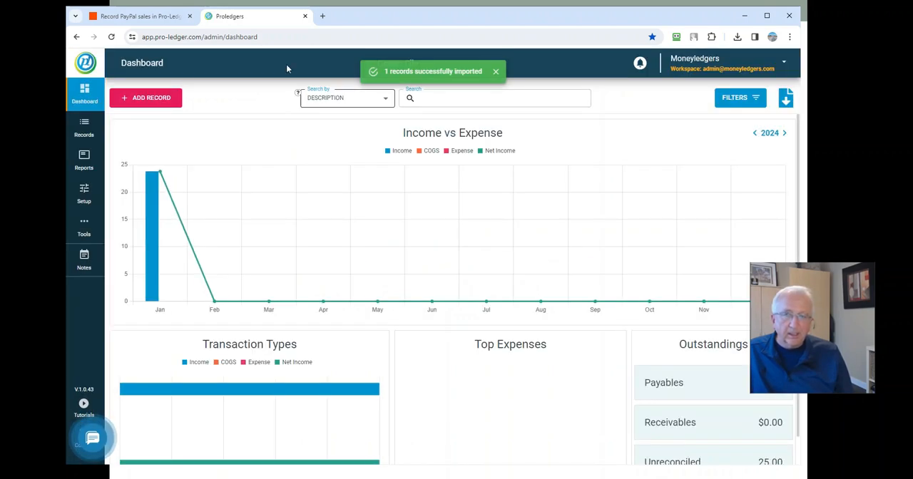
pyautogui.click(84, 128)
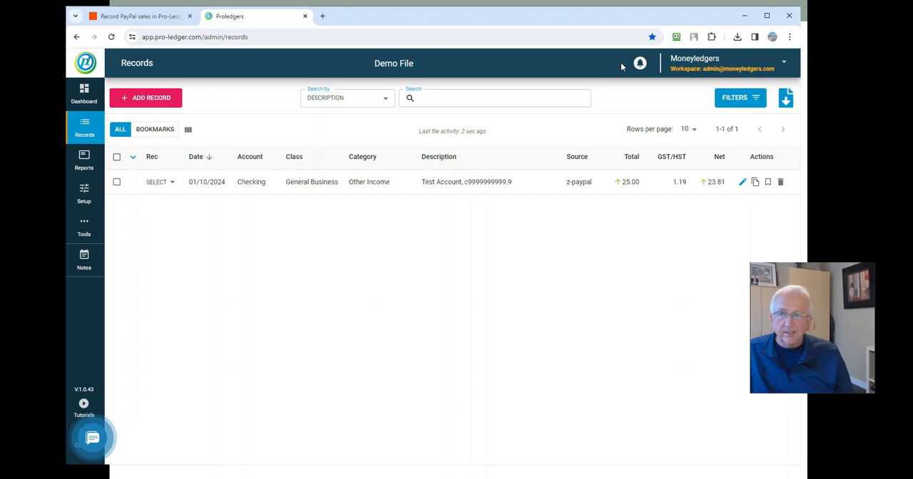
# Return to Zapier, leave the Zap editor, and open the list of all Zaps.
pyautogui.click(136, 16)
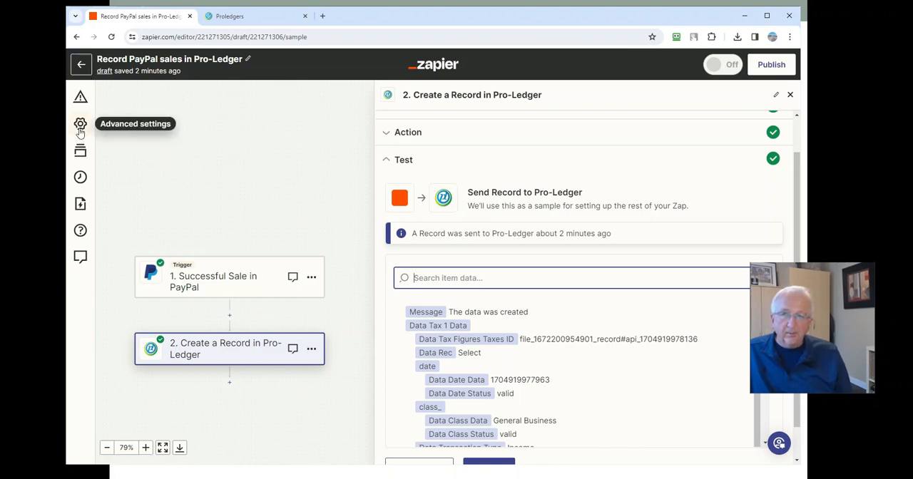
pyautogui.click(82, 66)
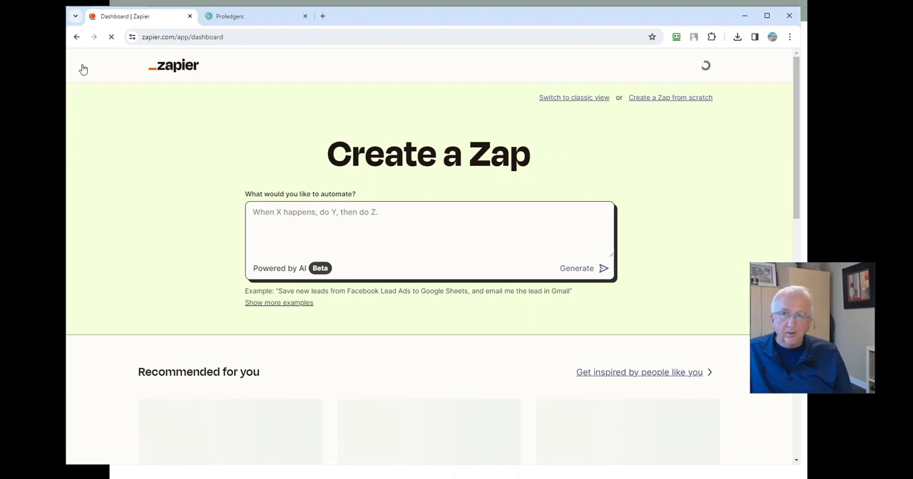
pyautogui.scroll(-3, 337, 400)
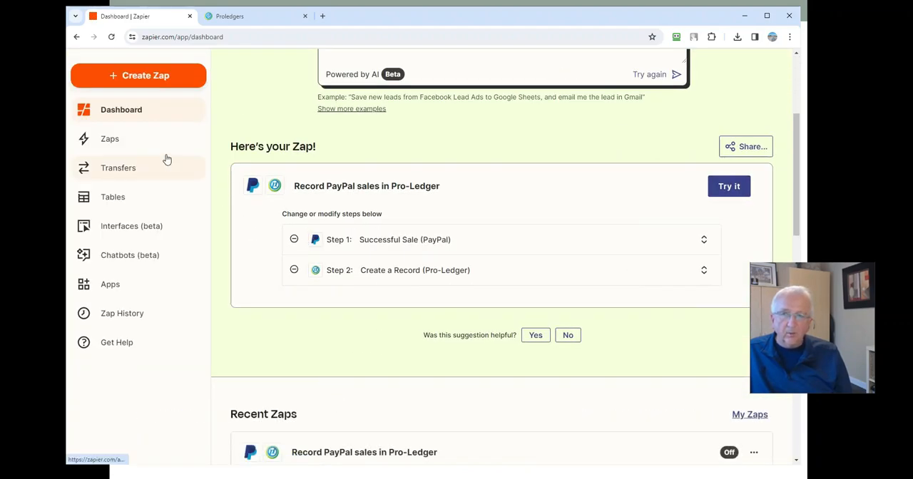
pyautogui.click(113, 139)
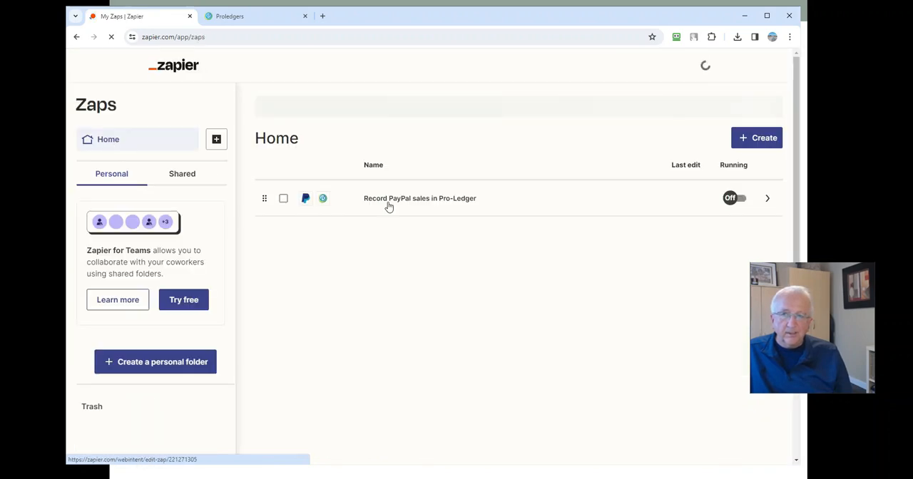